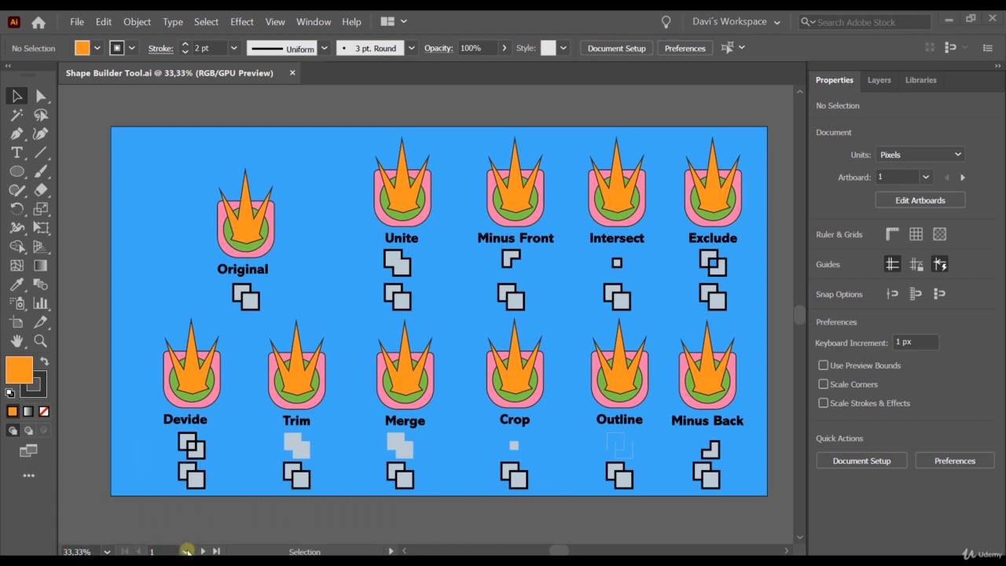
View all the artboards at 8.33% zoom and return to 33.33% on the Shape Builder vs. Pathfinder artboard.
click(187, 552)
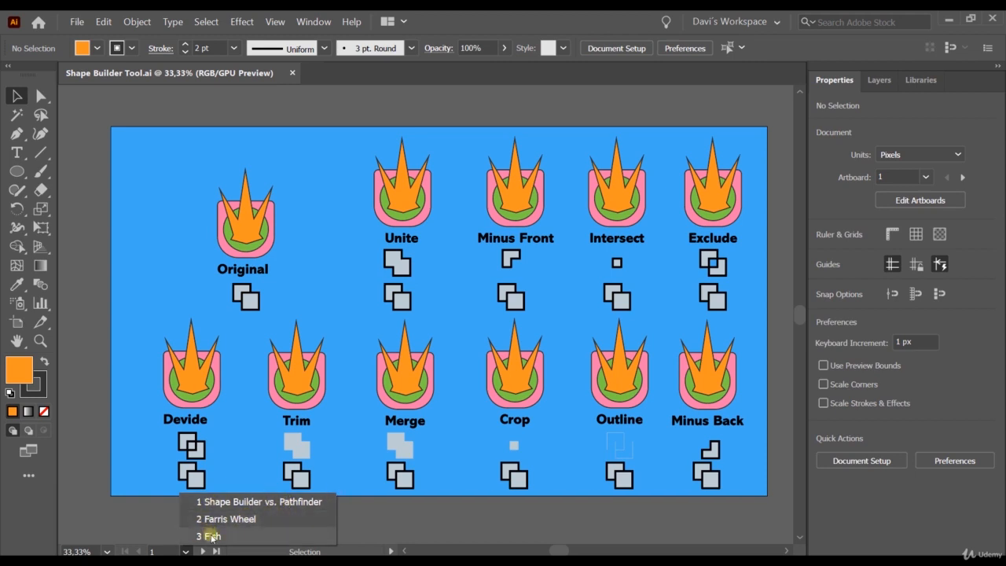
click(107, 552)
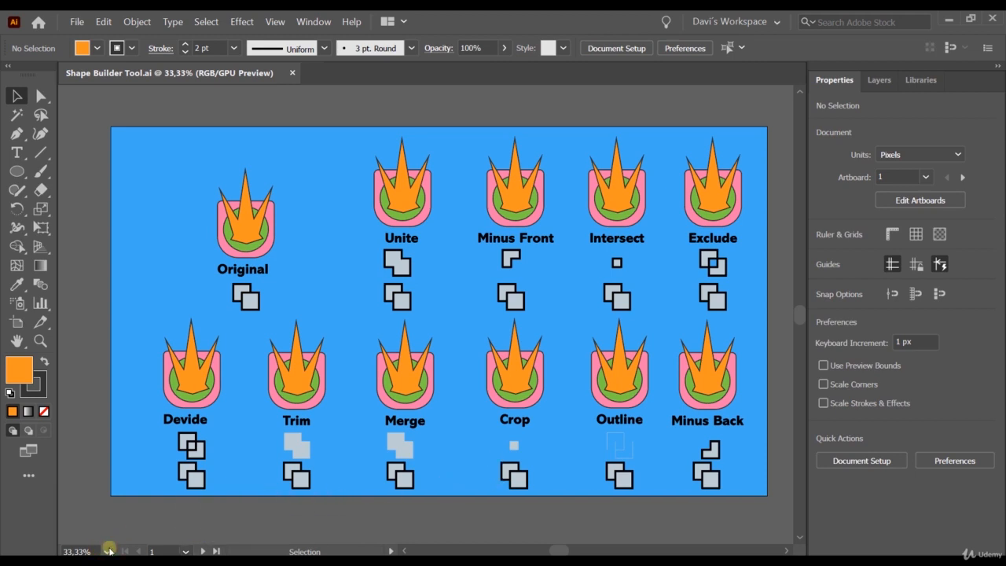
click(108, 552)
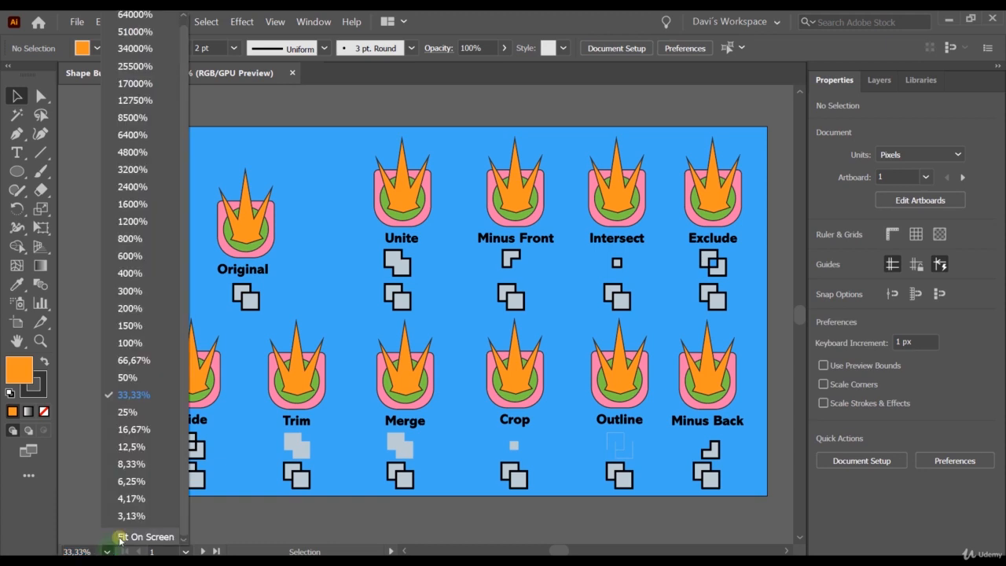
click(128, 466)
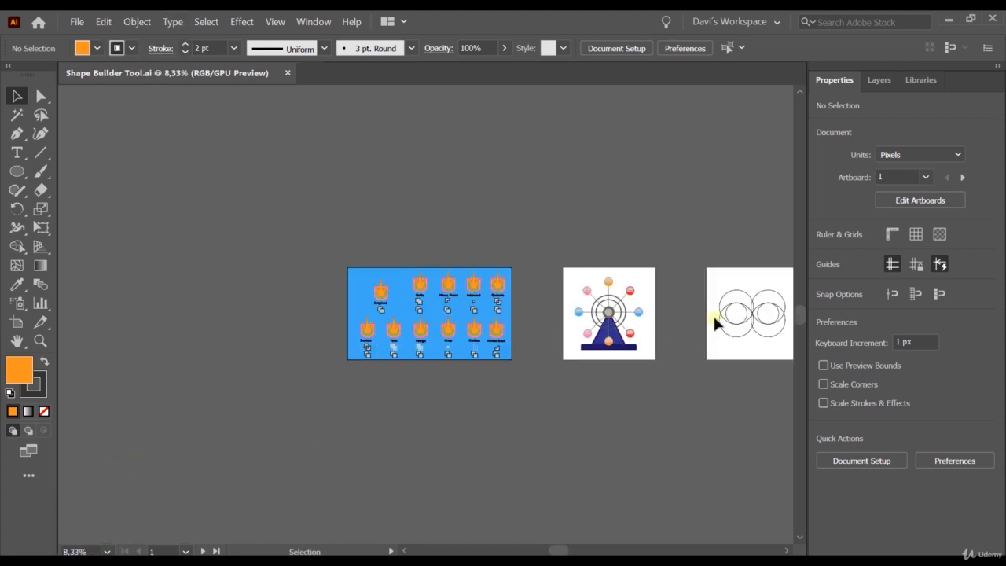
click(107, 552)
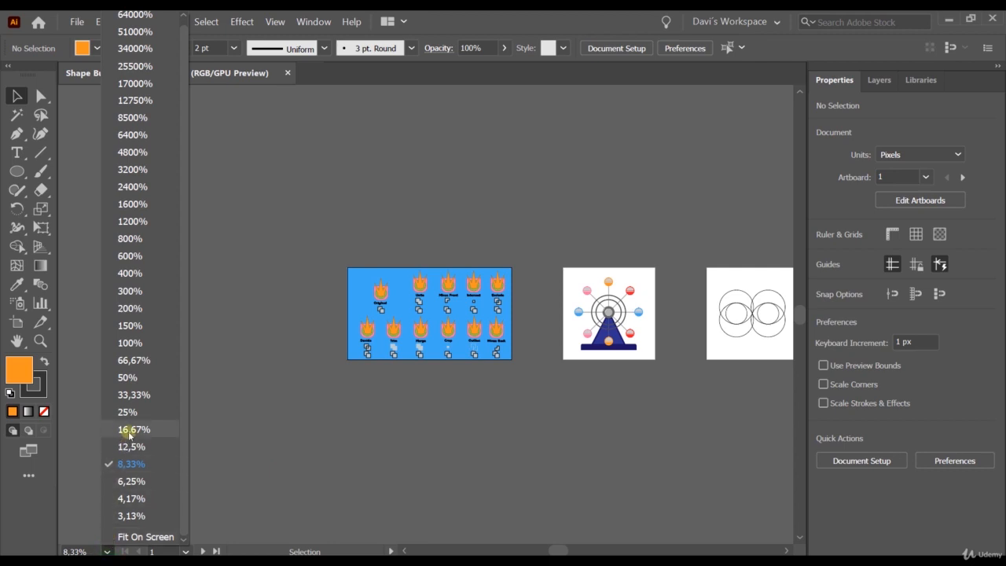
click(146, 397)
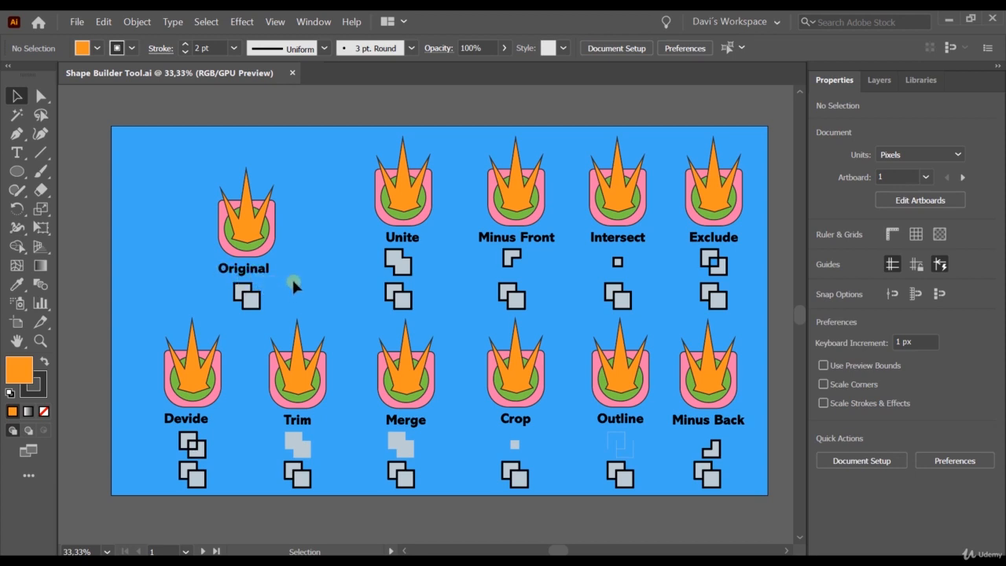
Try merging all regions of the figure above the Unite label with the Shape Builder tool, and undo the merge.
click(431, 221)
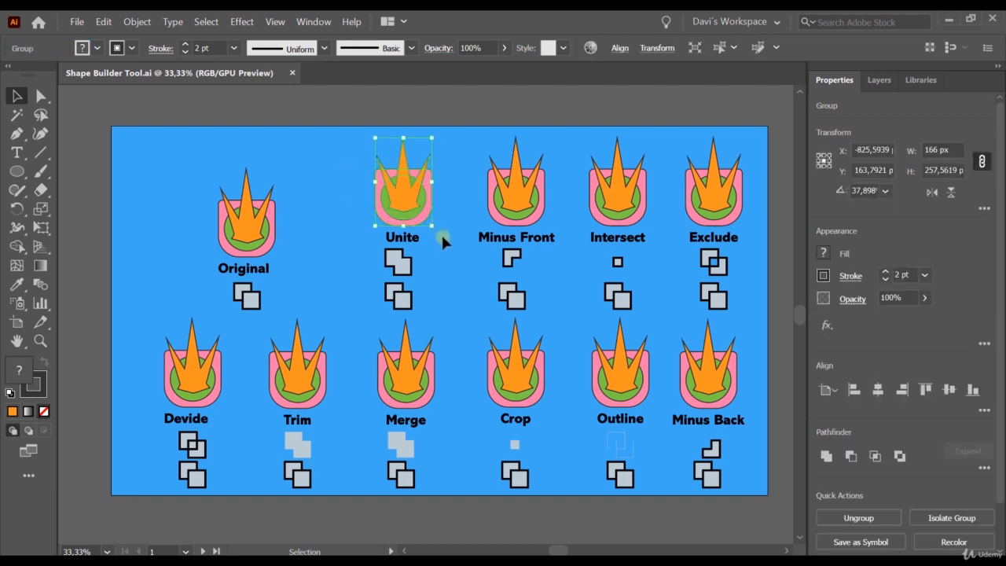
click(16, 247)
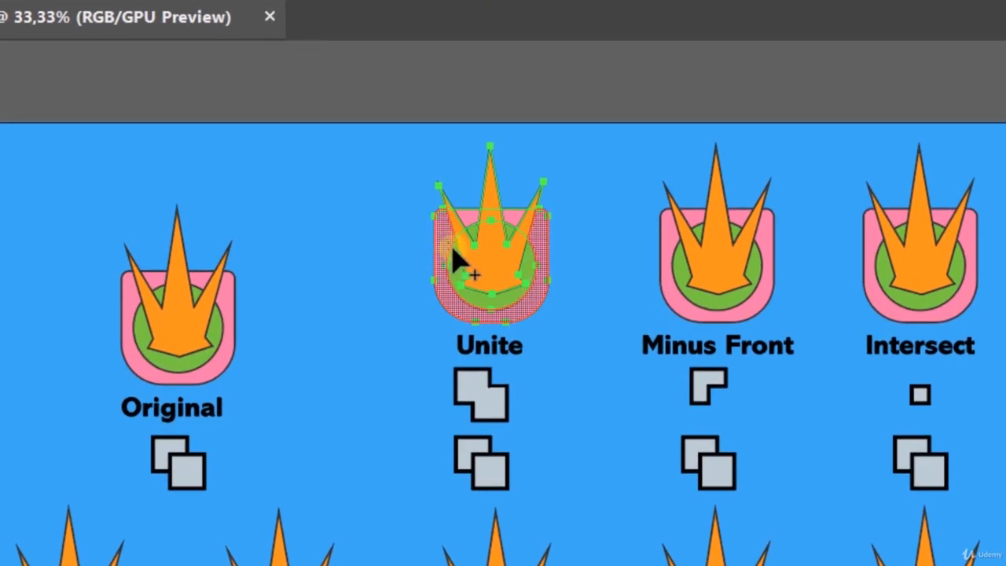
mouse_move(452, 250)
mouse_down()
mouse_move(492, 271)
mouse_move(542, 262)
mouse_move(545, 248)
mouse_move(508, 227)
mouse_move(463, 226)
mouse_move(493, 219)
mouse_move(495, 198)
mouse_move(526, 211)
mouse_move(461, 220)
mouse_move(453, 211)
mouse_move(454, 223)
mouse_up()
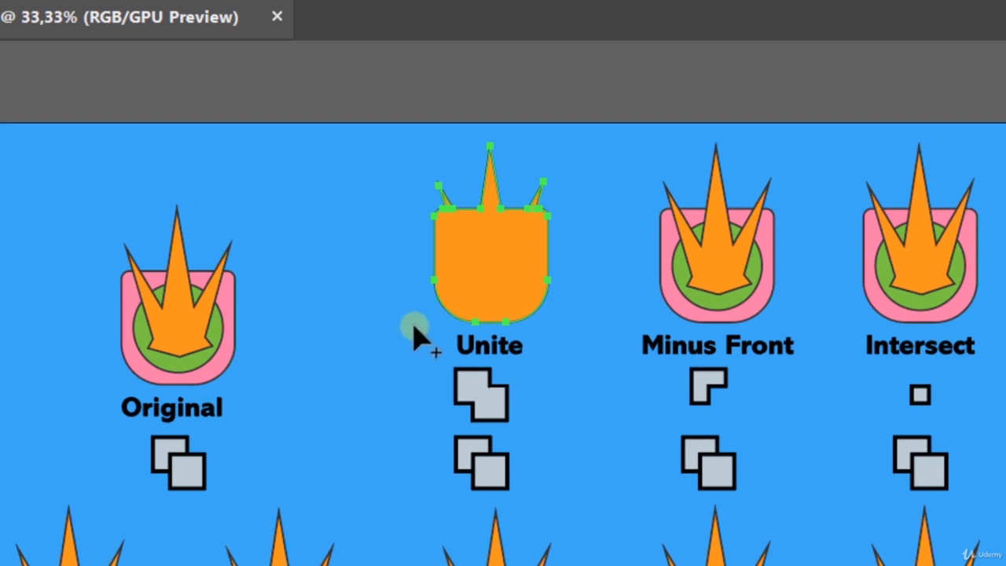
key(ctrl+z)
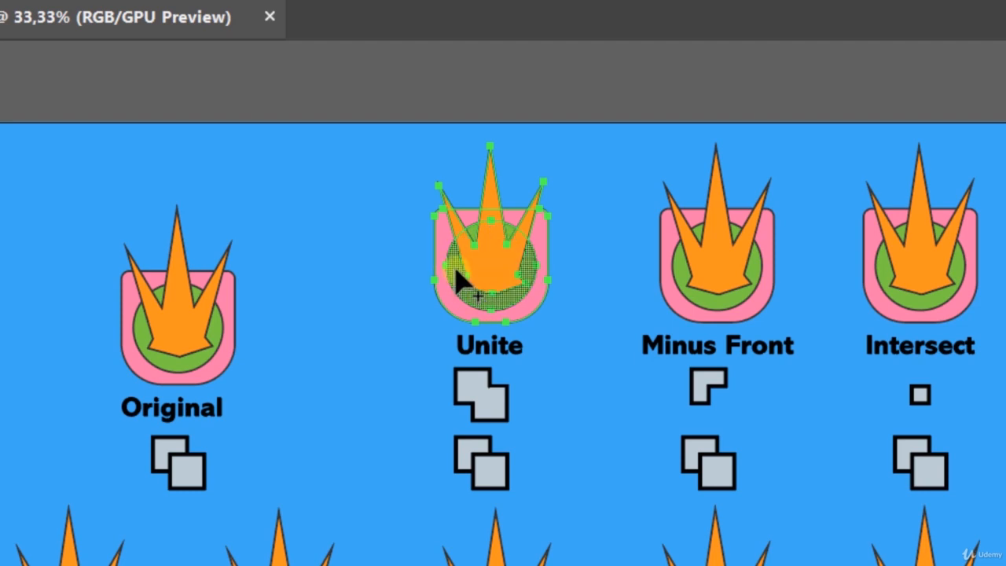
Try merging the Unite figure's large green area with the orange centre using Shape Builder, inspect it up close, and undo the merge.
mouse_move(461, 277)
mouse_down()
mouse_move(496, 267)
mouse_move(530, 276)
mouse_up()
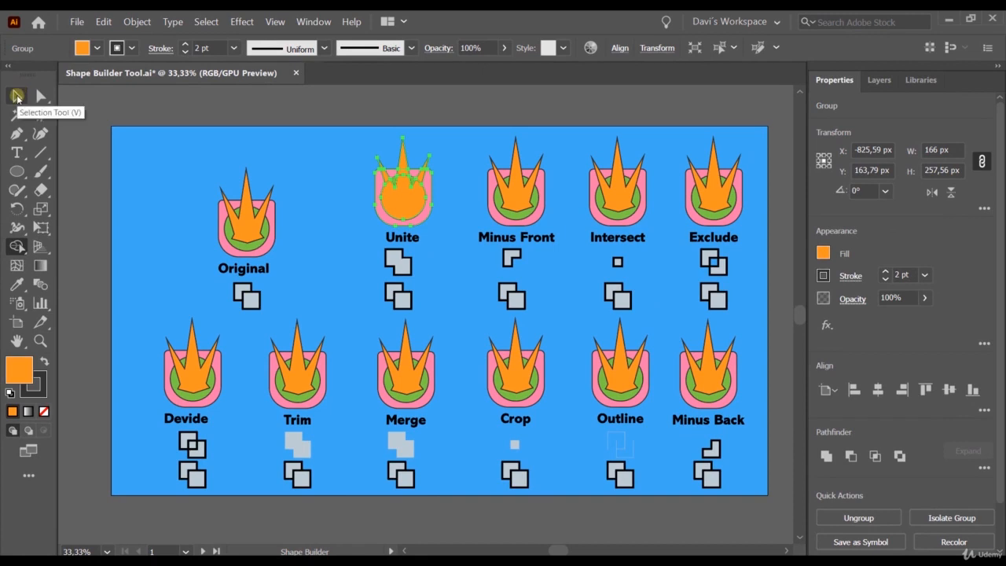
click(18, 97)
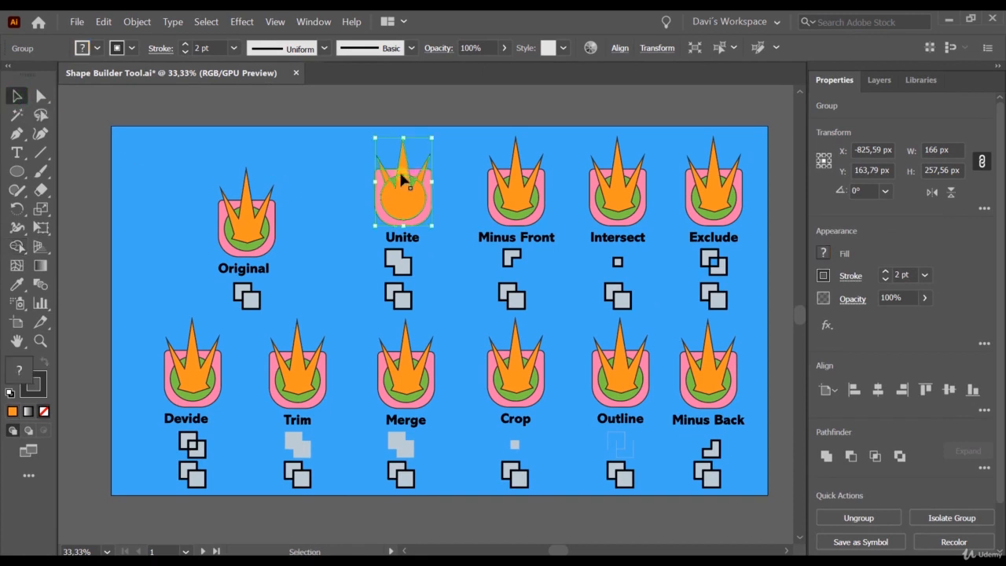
scroll(393, 176, up, 2)
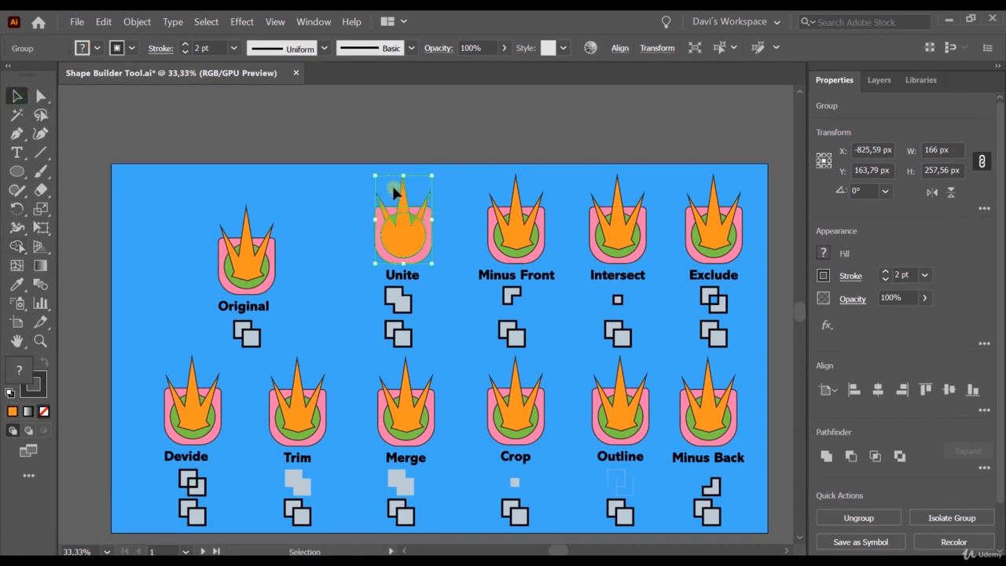
scroll(396, 188, down, 2)
scroll(397, 174, up, 4)
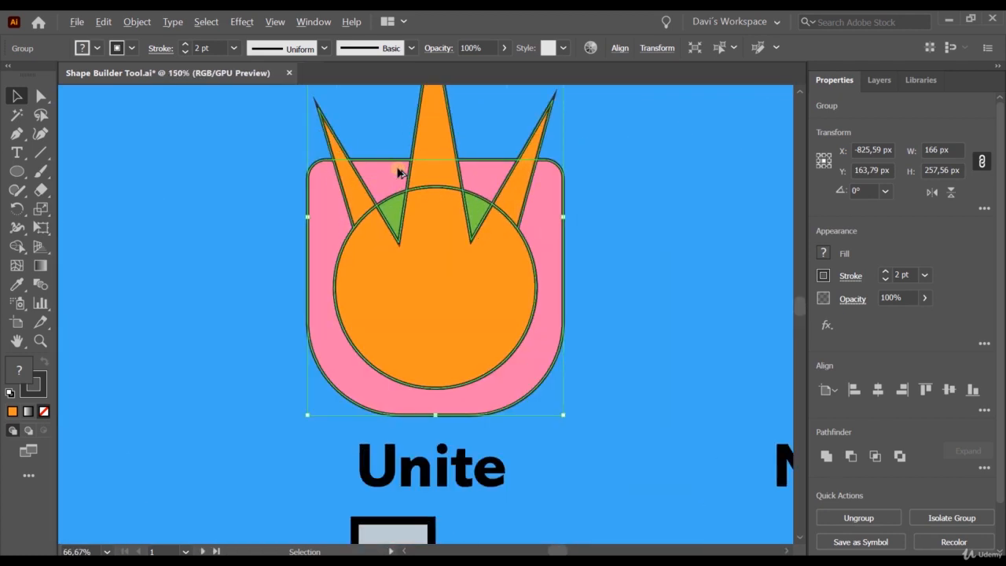
scroll(399, 173, up, 1)
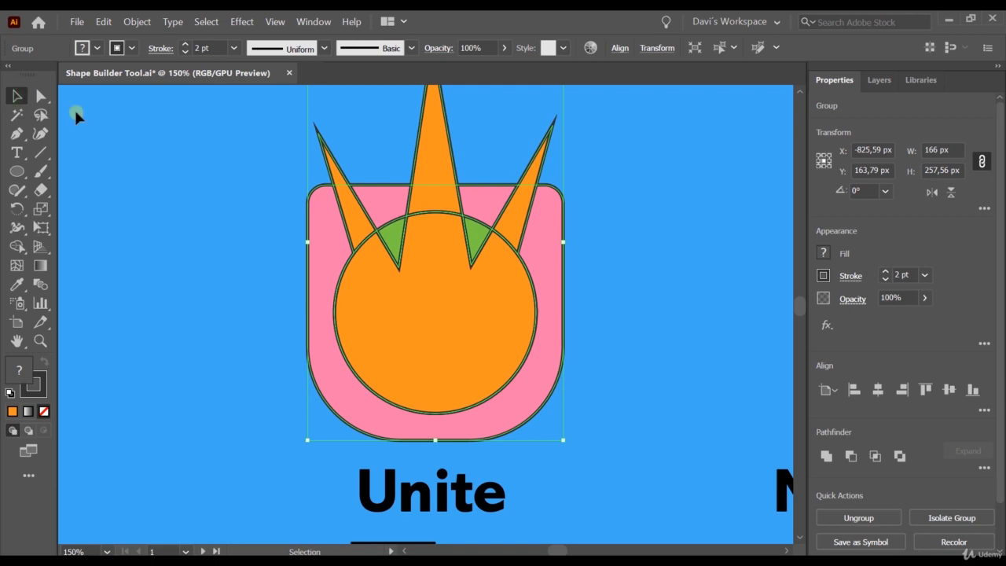
key(ctrl+z)
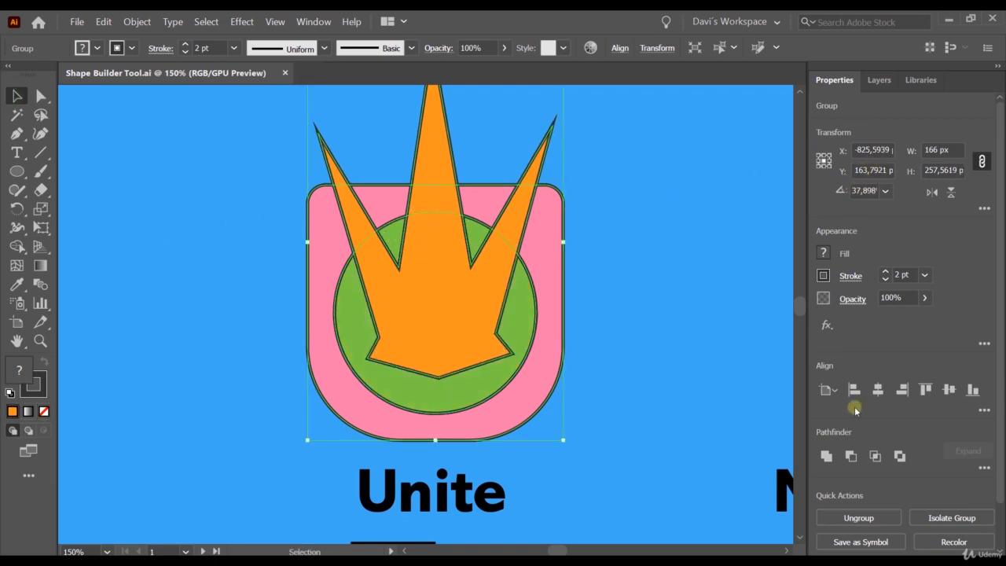
Split the Unite figure into separate pieces with the Pathfinder's Divide, and ungroup and deselect them.
click(984, 467)
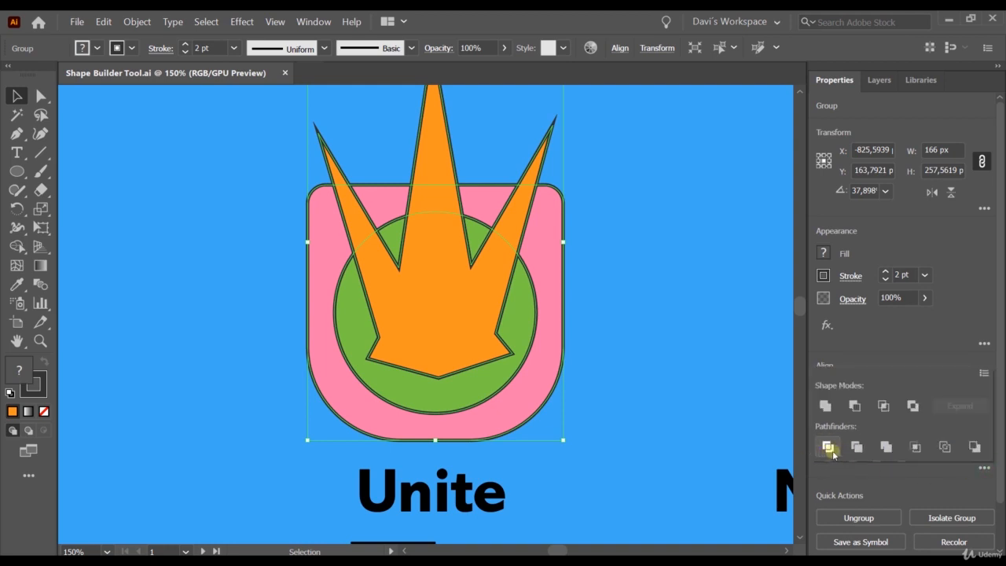
click(828, 447)
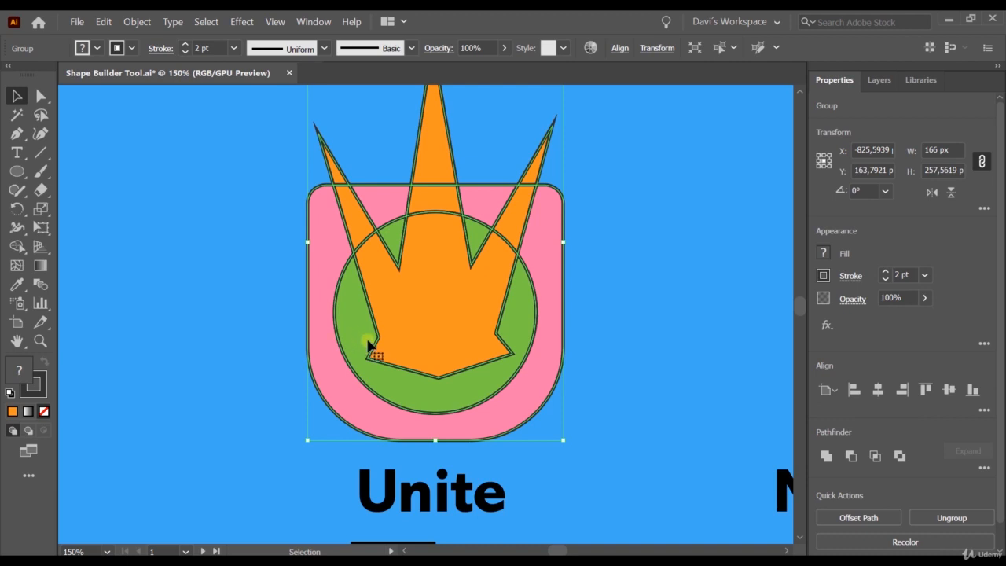
right_click(432, 273)
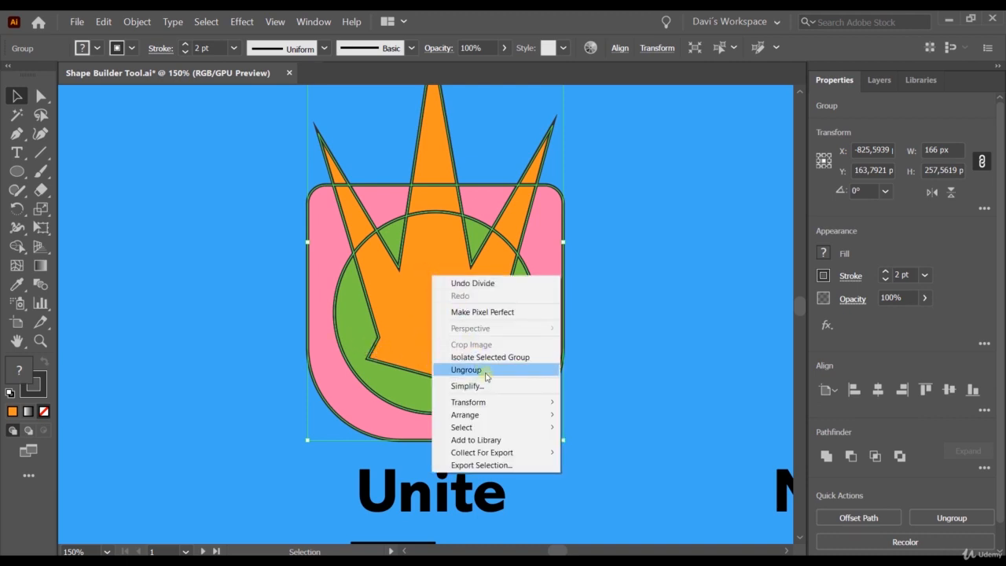
click(474, 369)
click(244, 283)
Combine the Unite figure's orange centre piece and the large green piece around it with the Pathfinder's Unite.
click(405, 300)
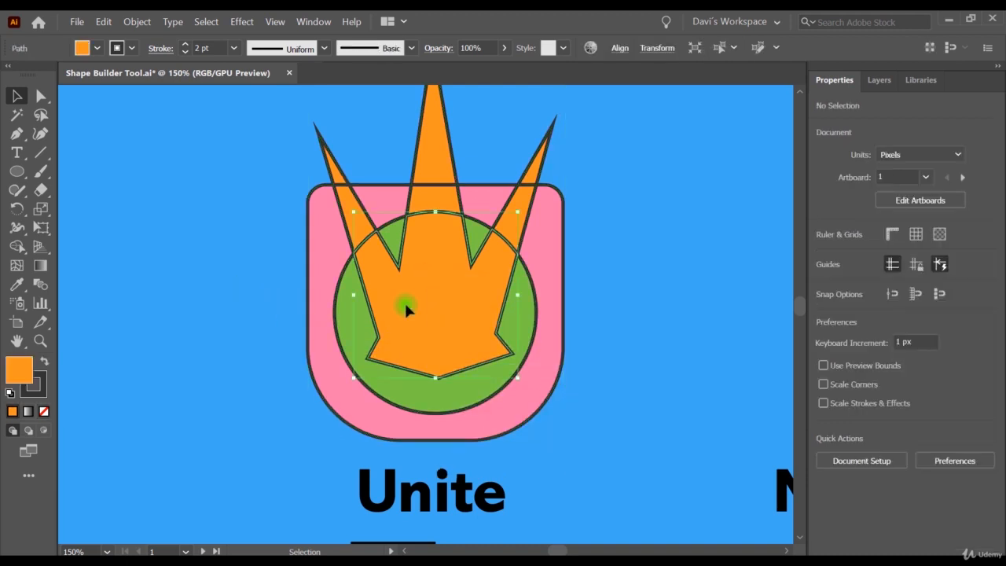
ctrl+click(346, 329)
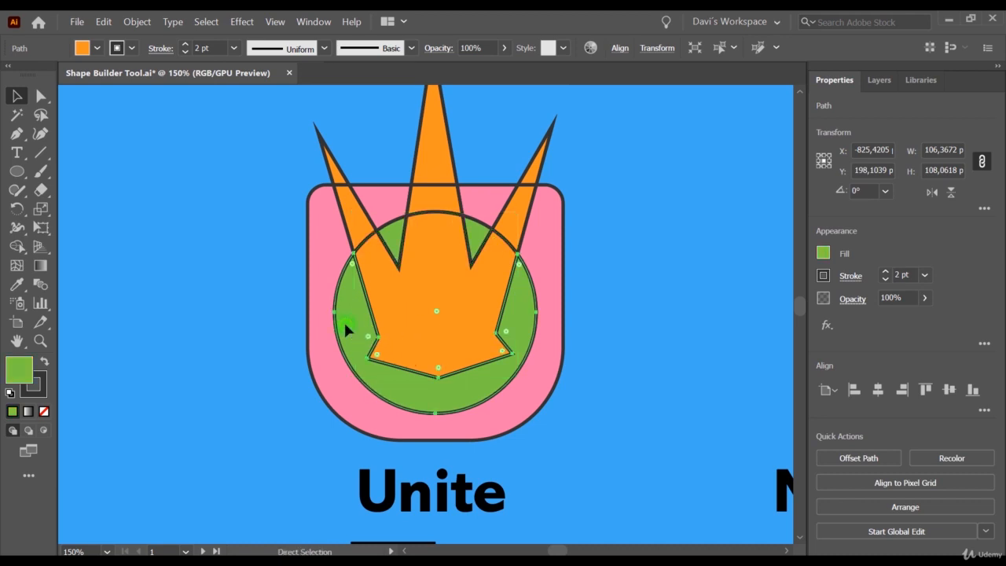
shift+click(394, 308)
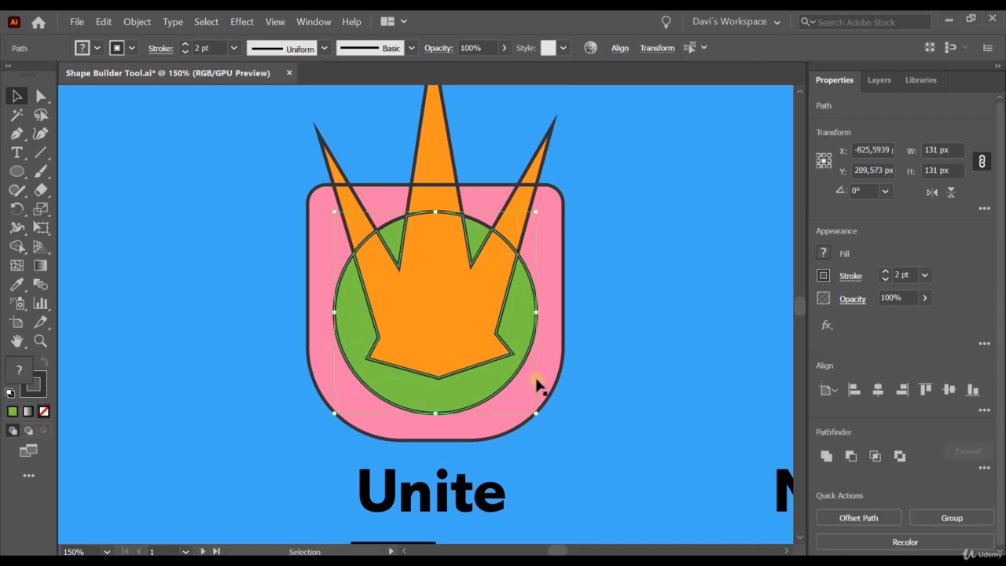
click(826, 456)
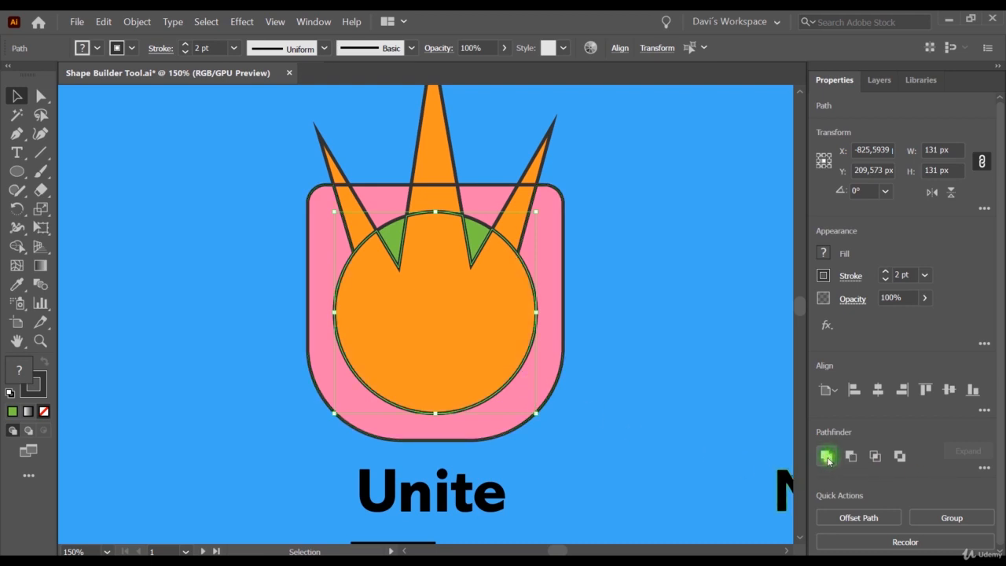
click(170, 259)
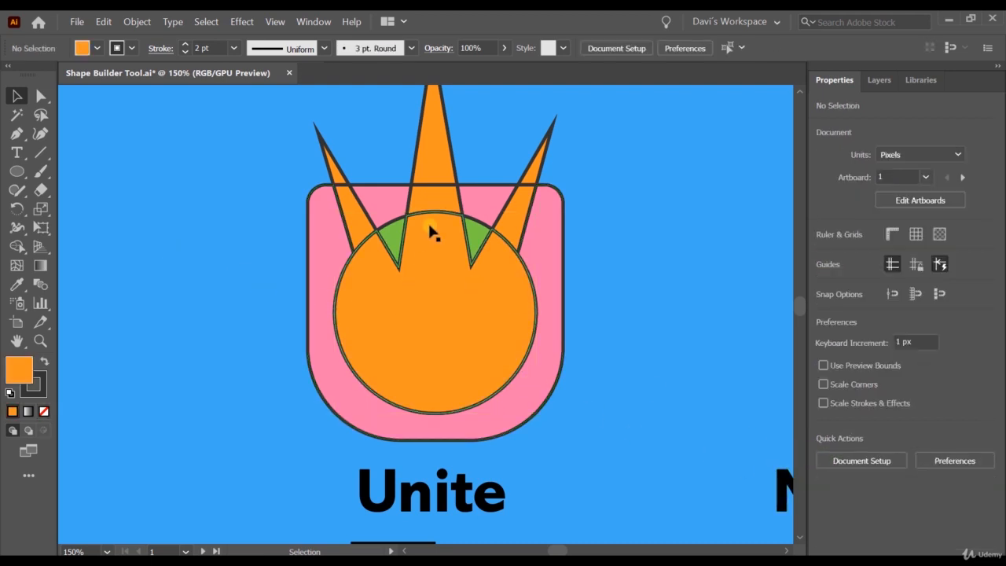
click(439, 169)
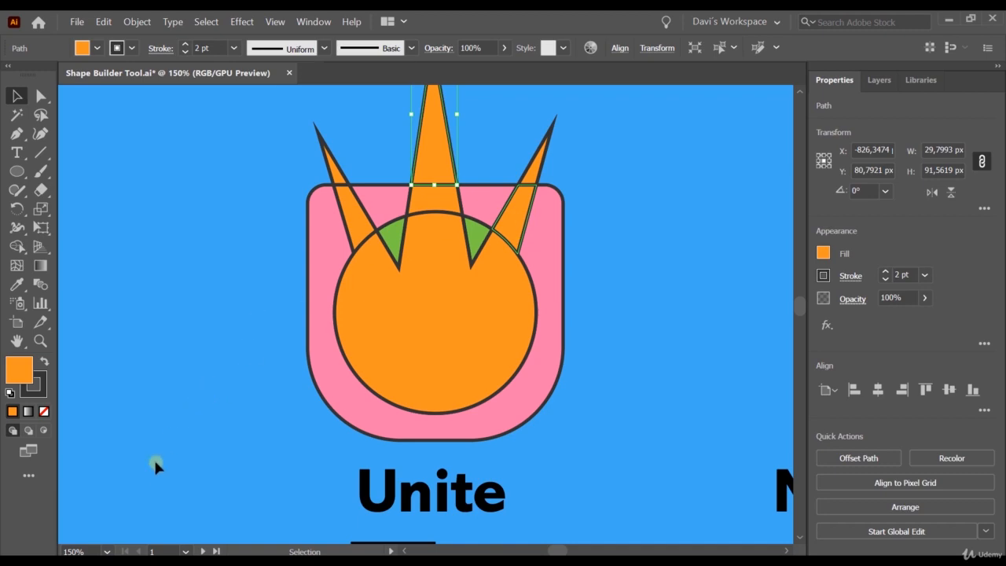
Cut the overlapping region out of the lower pair of squares beneath the Exclude label with the Shape Builder tool.
click(107, 552)
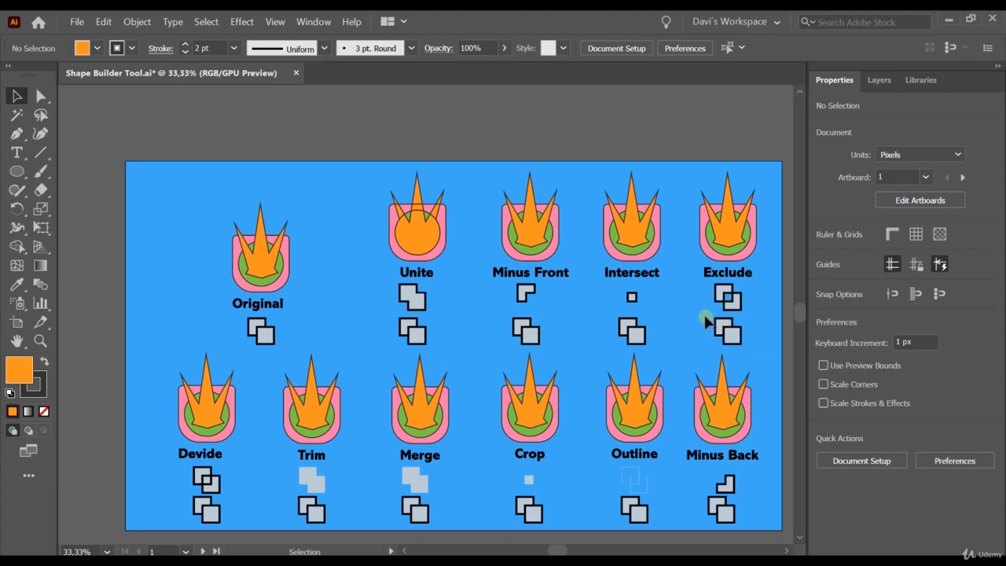
click(735, 338)
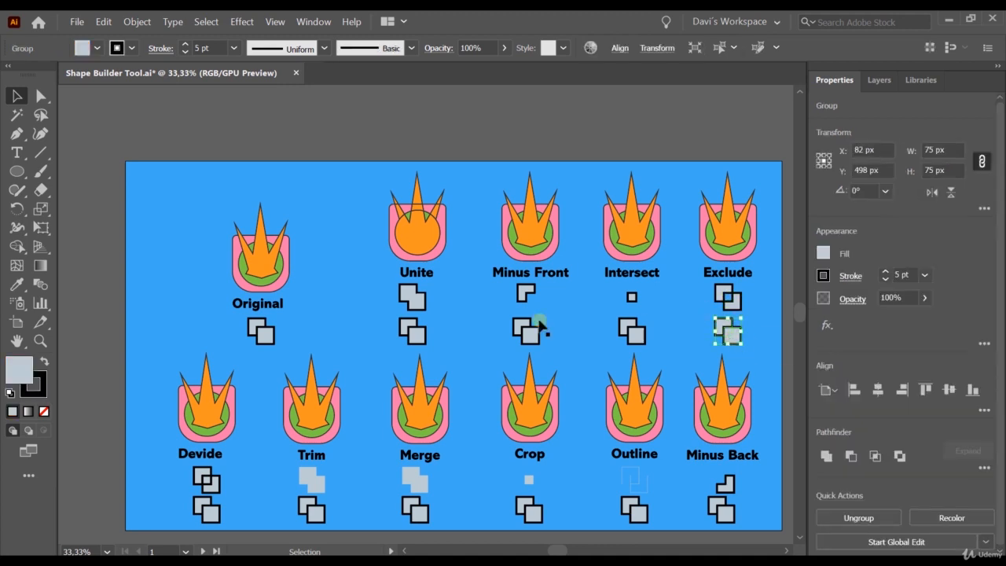
click(17, 246)
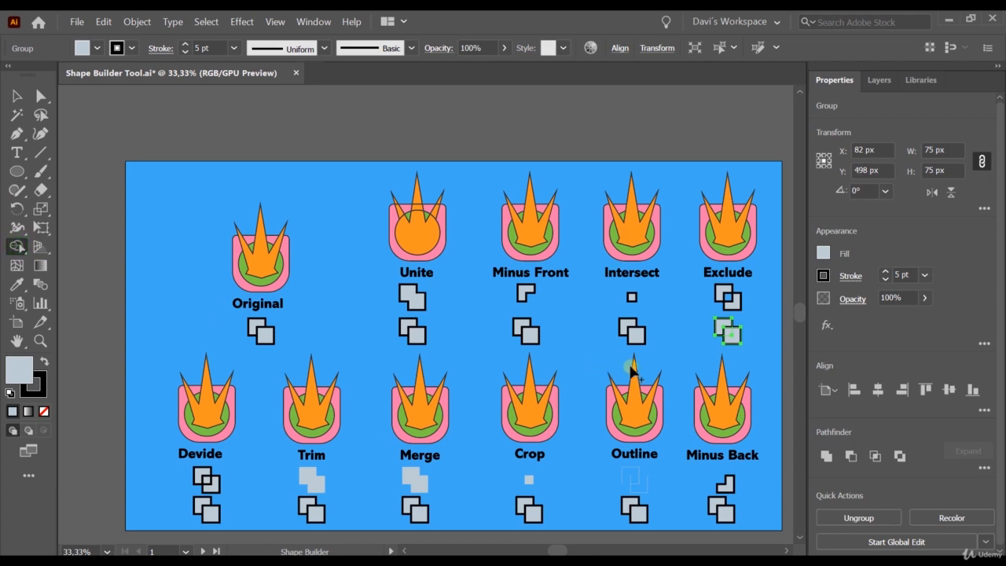
scroll(729, 334, up, 3)
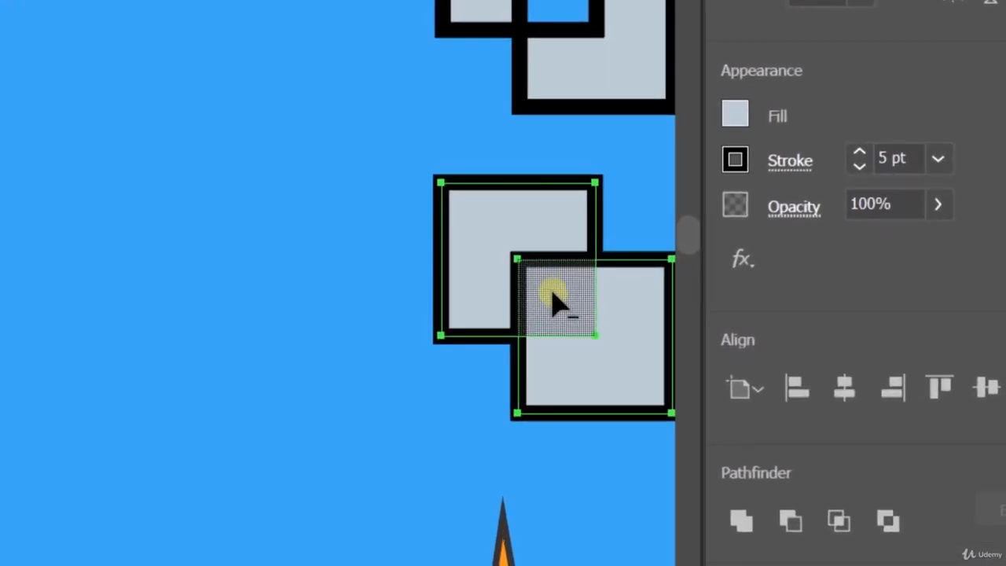
alt+click(551, 296)
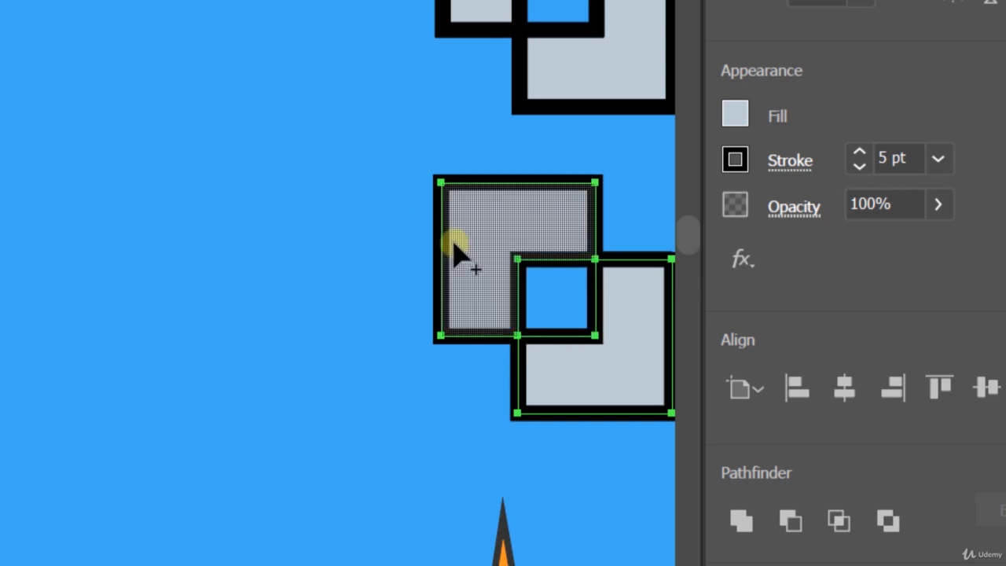
scroll(483, 65, up, 6)
alt+scroll(474, 78, down, 1)
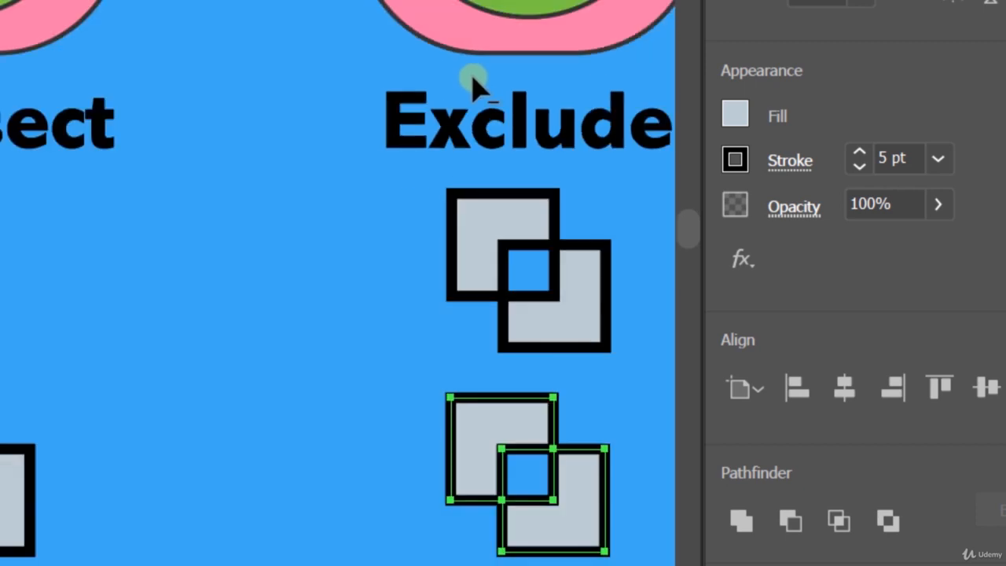
alt+scroll(474, 78, down, 1)
scroll(475, 79, up, 3)
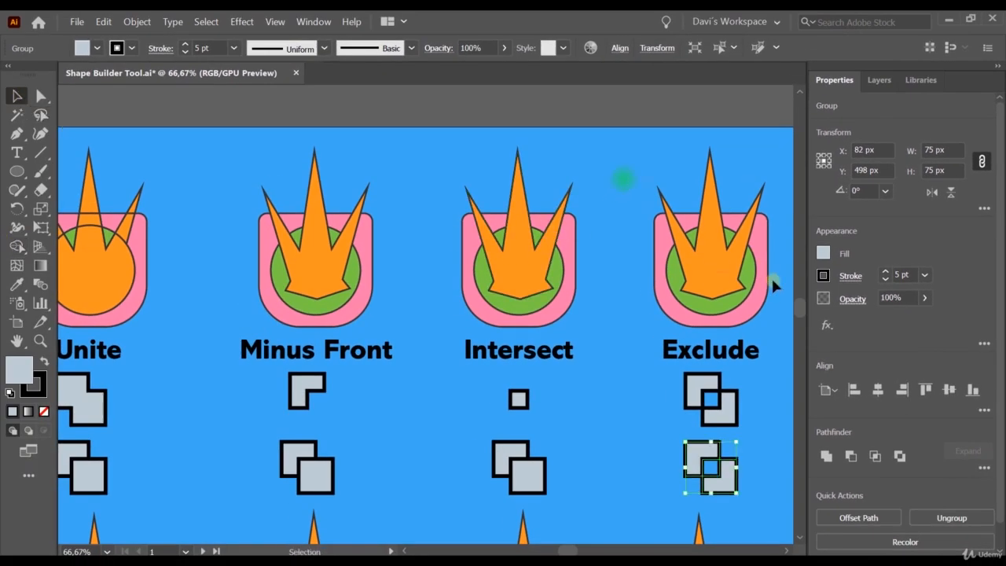
Remove the green regions around the orange star in the Exclude figure with the Shape Builder tool.
click(759, 308)
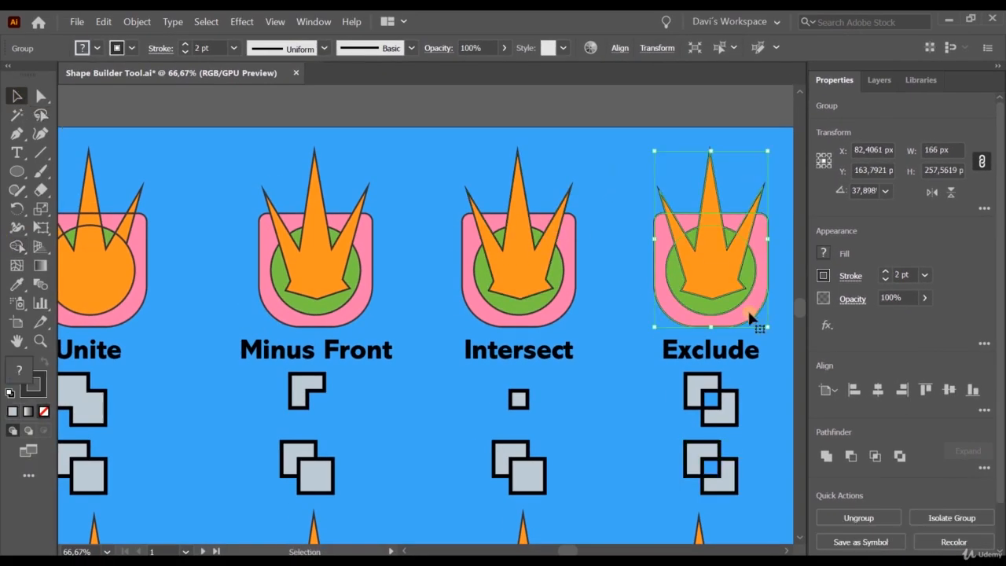
click(16, 248)
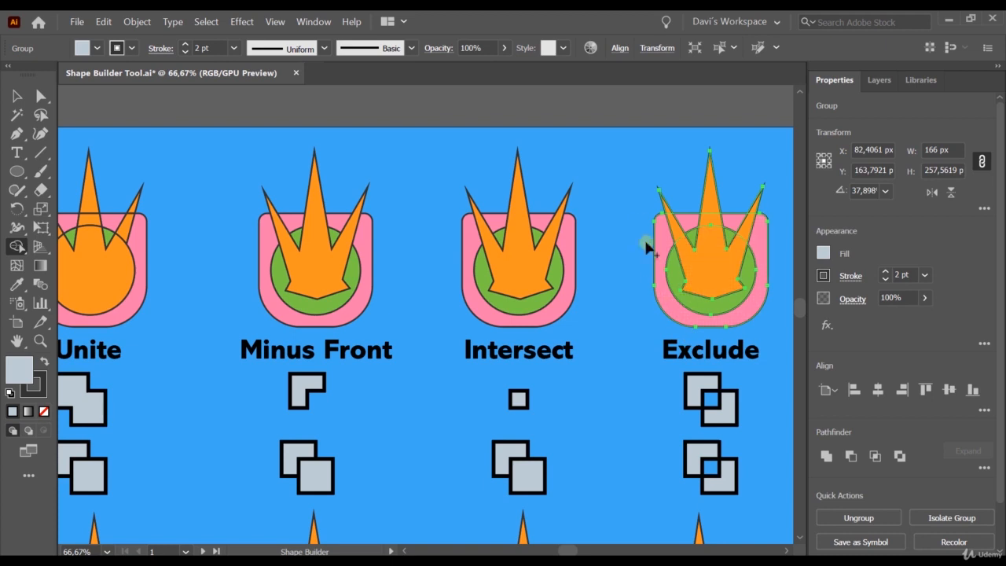
alt+click(676, 272)
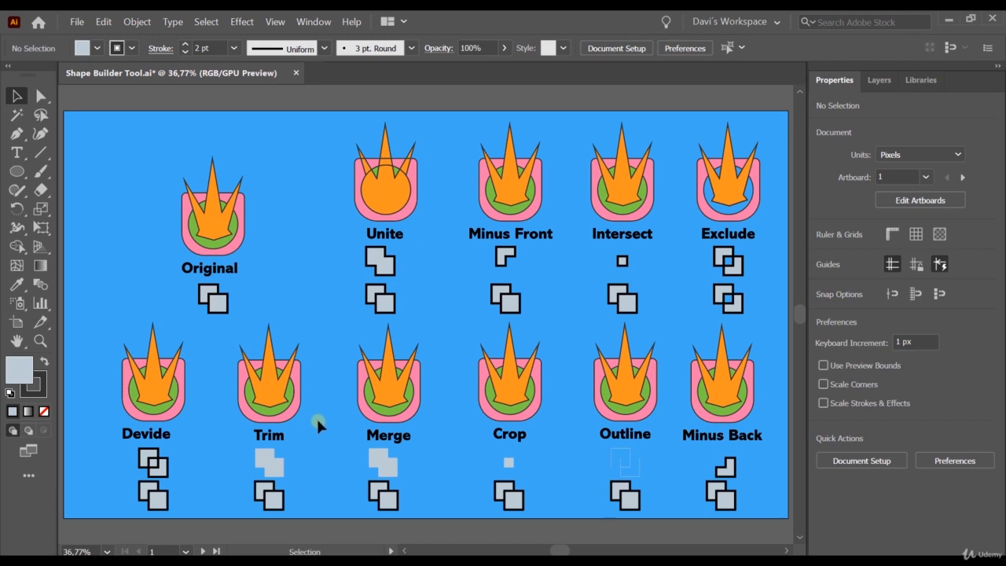
Turn the Devide figure's star centre, middle spike tip and lower side-spike sections into separate grey regions with the Shape Builder tool.
click(17, 234)
scroll(132, 399, up, 5)
scroll(136, 394, down, 3)
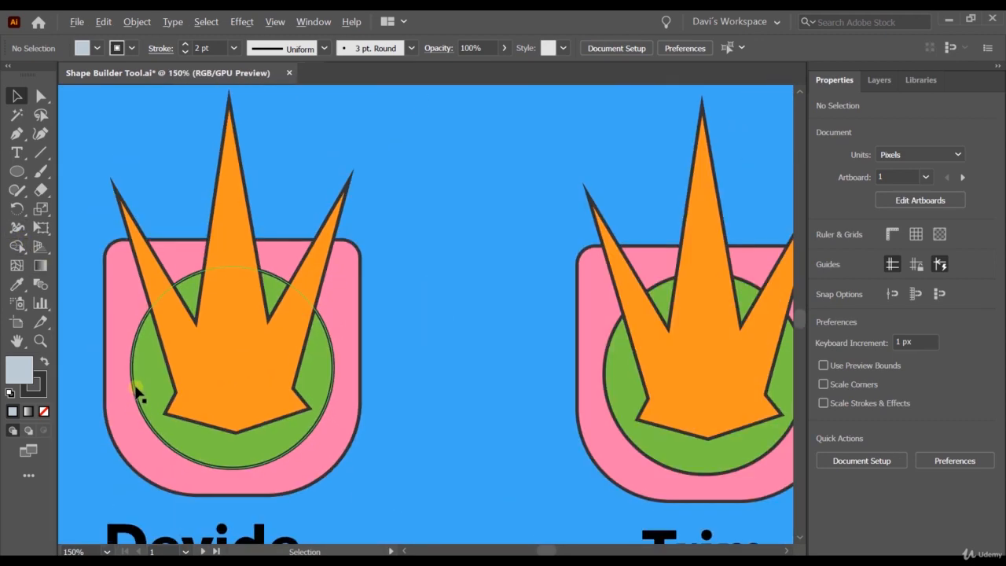
drag(124, 228, 250, 508)
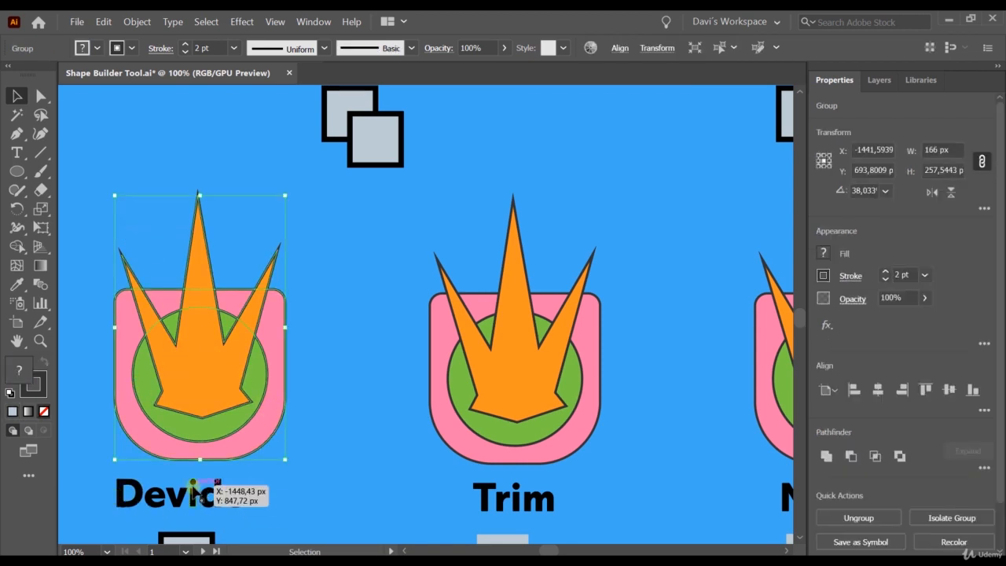
click(16, 247)
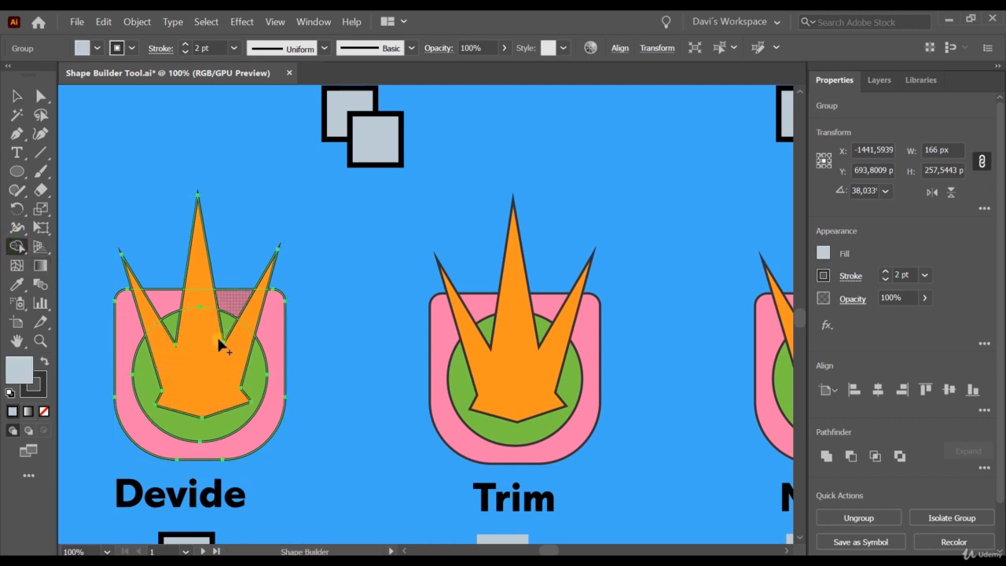
click(182, 359)
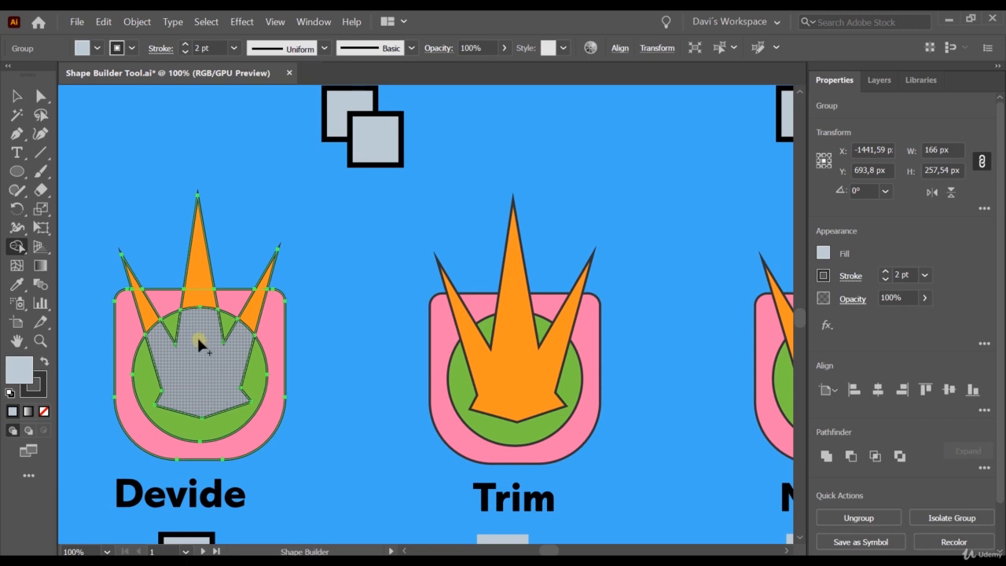
click(198, 283)
click(253, 310)
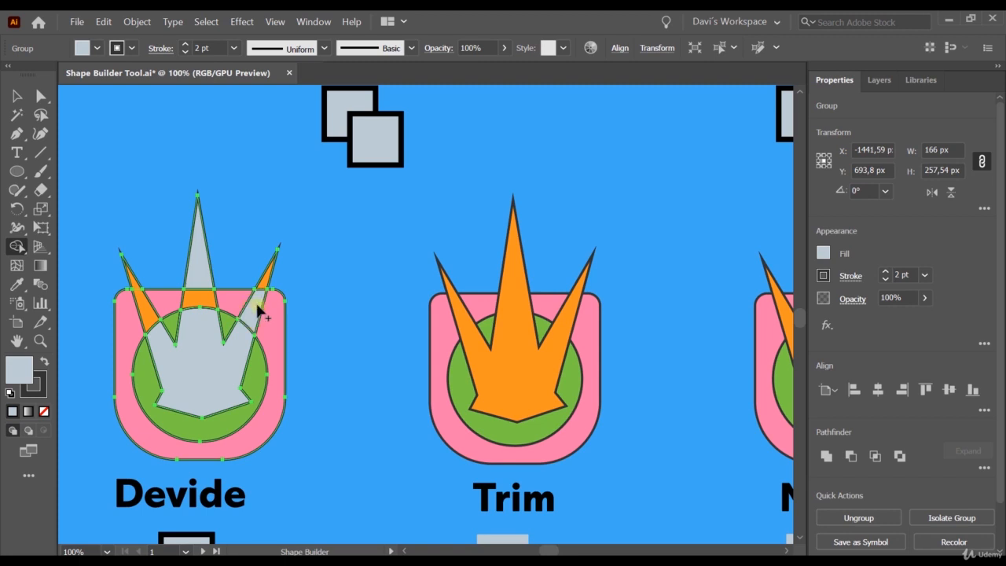
click(137, 311)
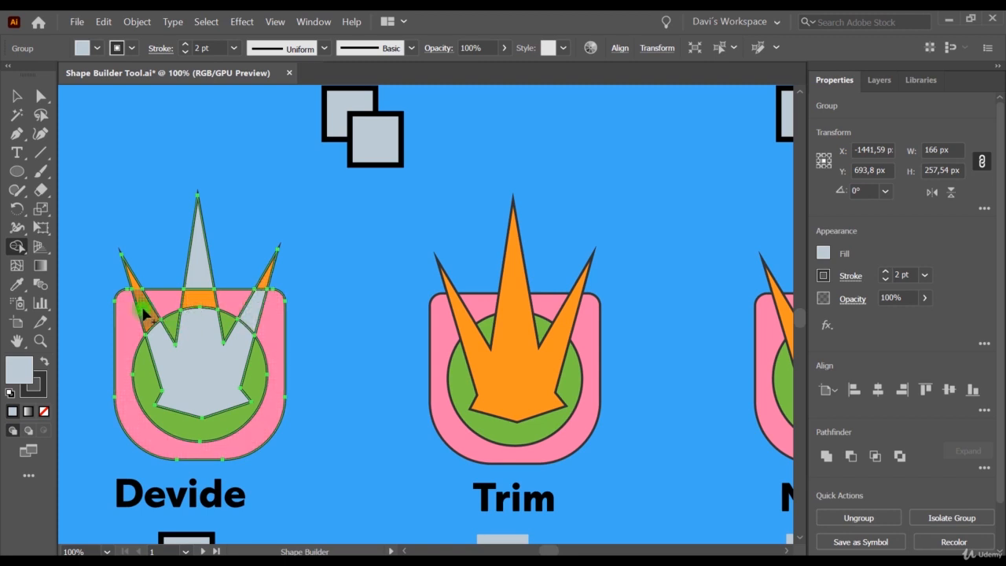
Turn the green circle regions and pink regions around the Devide figure's star into separate grey pieces with the Shape Builder tool.
click(235, 337)
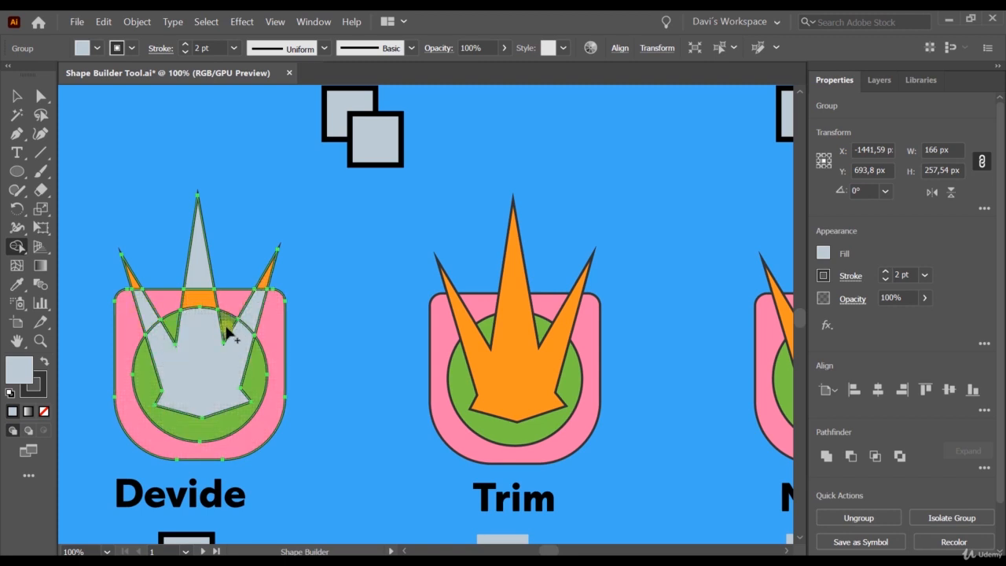
click(172, 329)
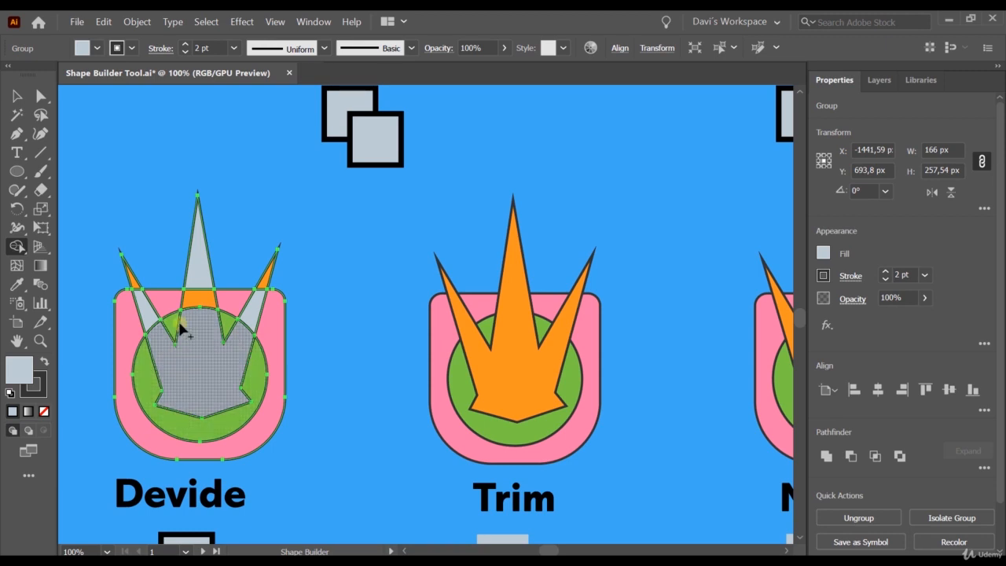
click(226, 322)
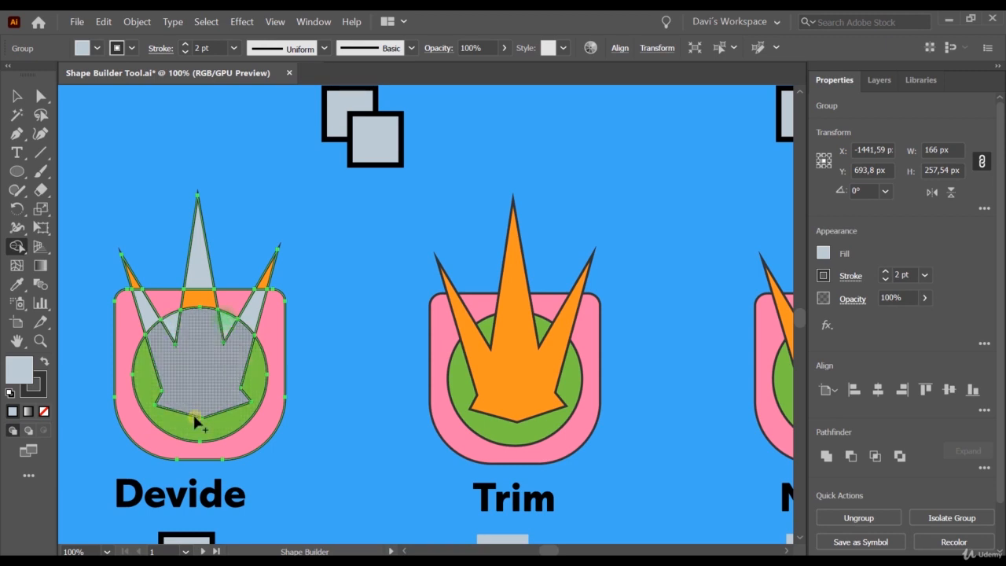
click(199, 425)
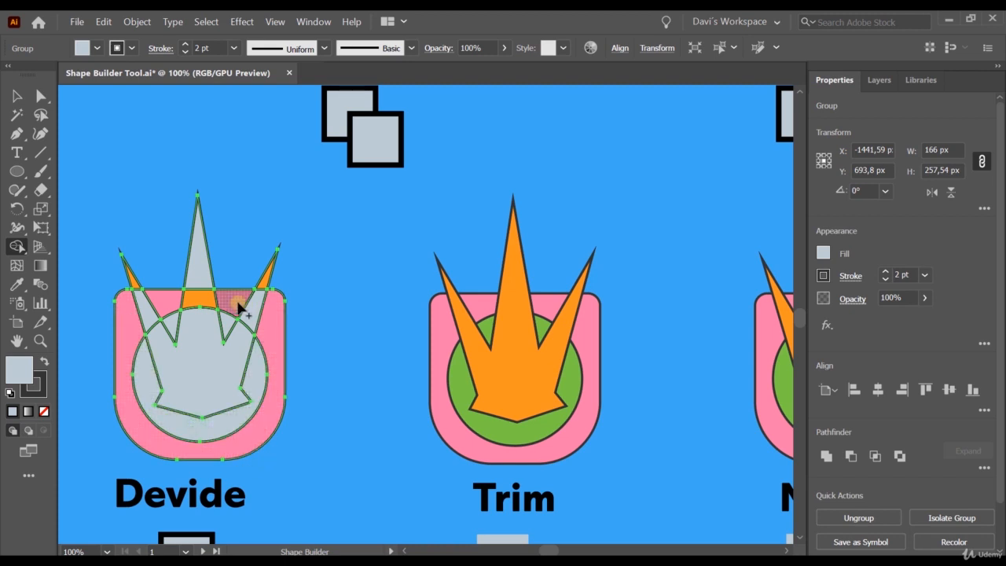
click(126, 318)
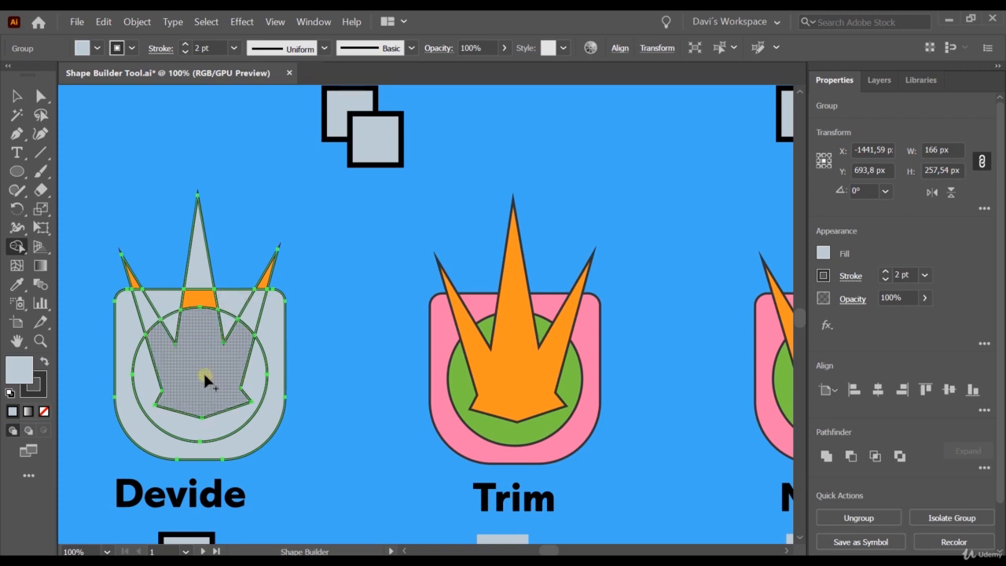
Pull the middle spike tip, the right spike's orange tip and its grey lower section away from the Devide figure, and deselect.
key(a)
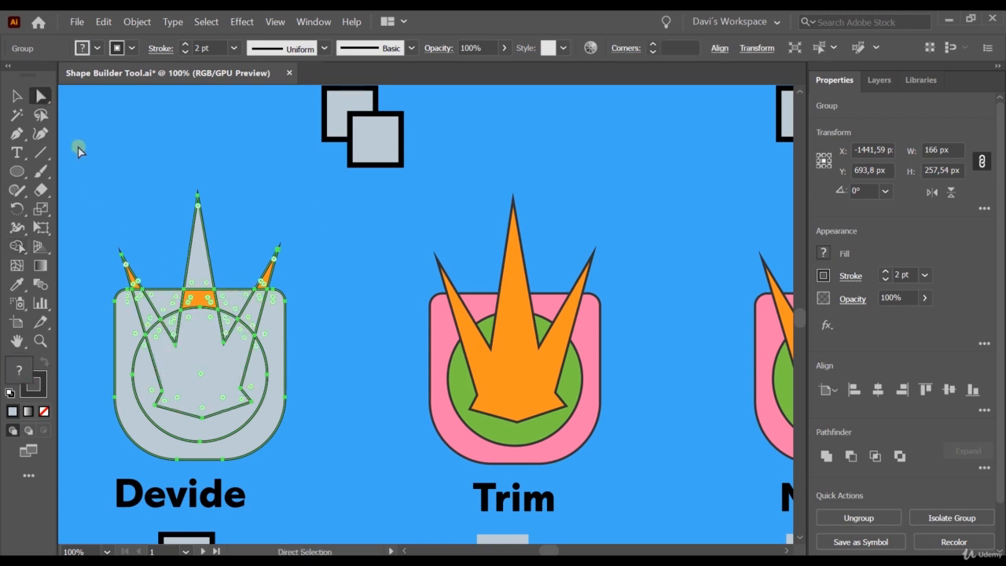
click(325, 351)
click(265, 284)
drag(202, 269, 207, 225)
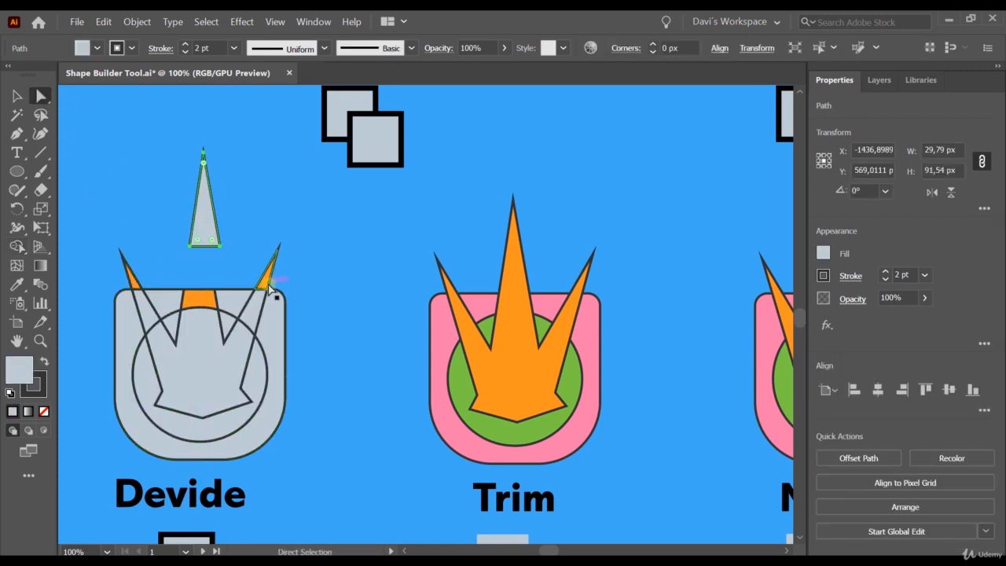
drag(265, 283, 288, 262)
click(201, 300)
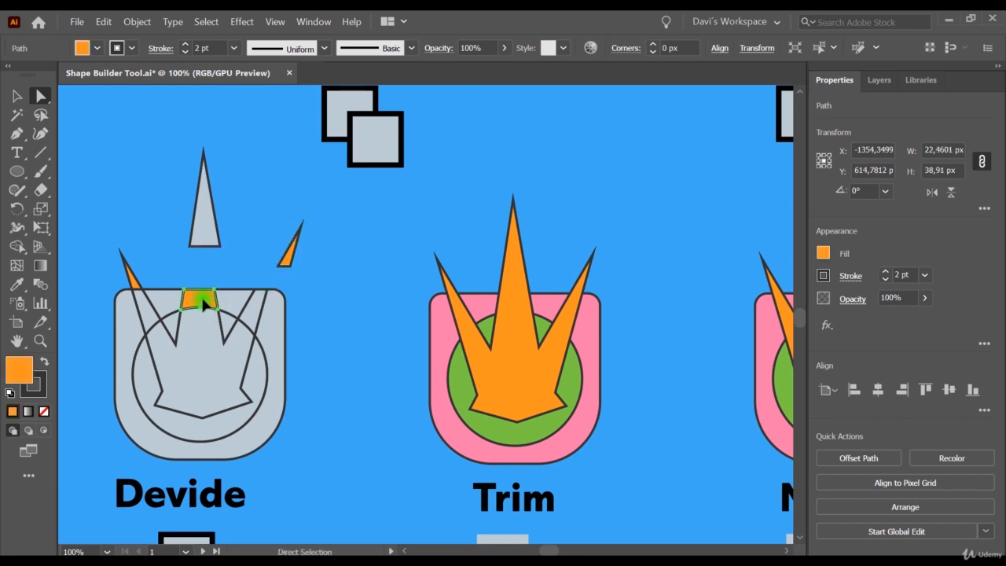
drag(254, 312, 307, 292)
key(v)
click(399, 290)
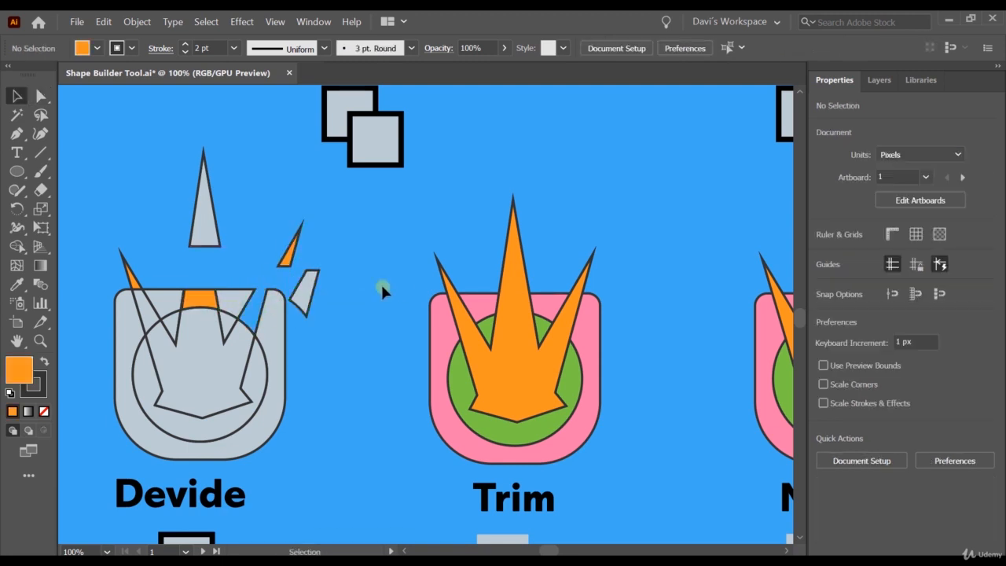
Merge the Merge figure's orange star centre with the large green region around it using the Shape Builder tool.
click(108, 551)
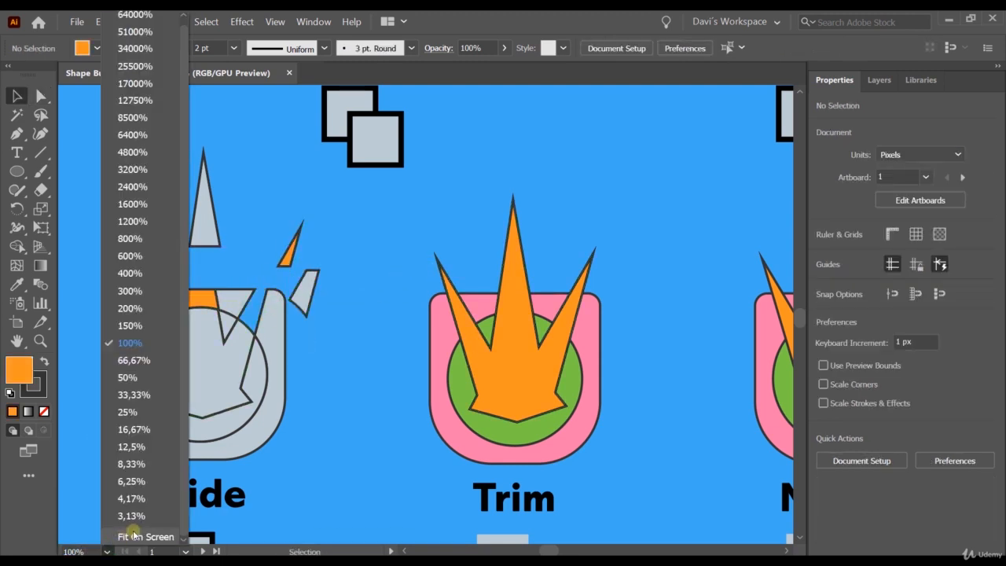
click(140, 539)
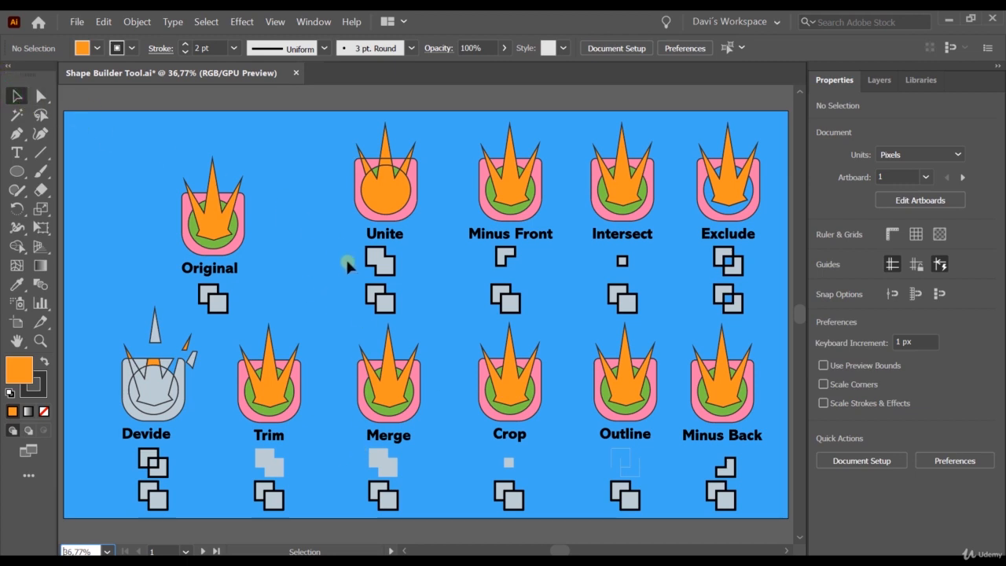
click(420, 392)
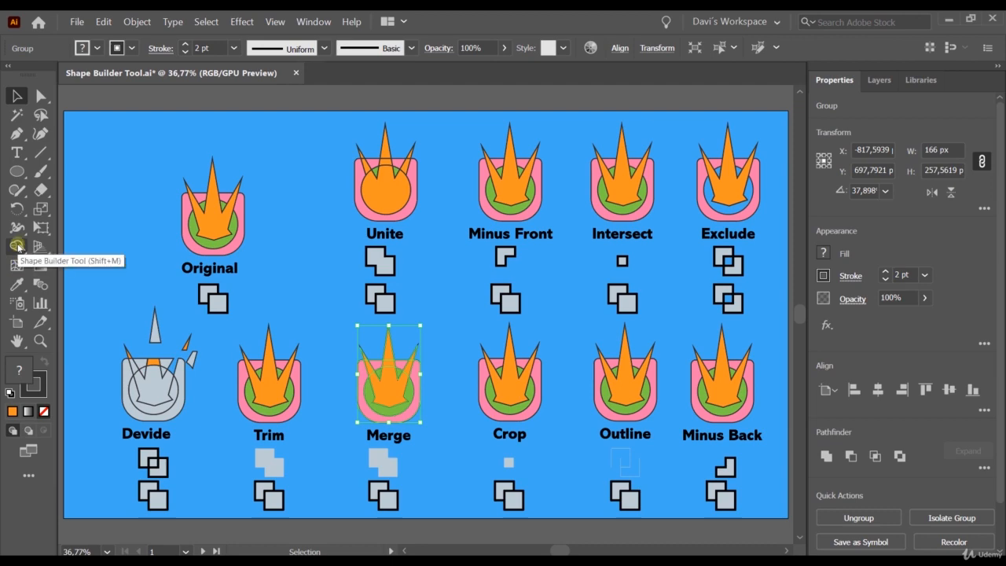
click(17, 246)
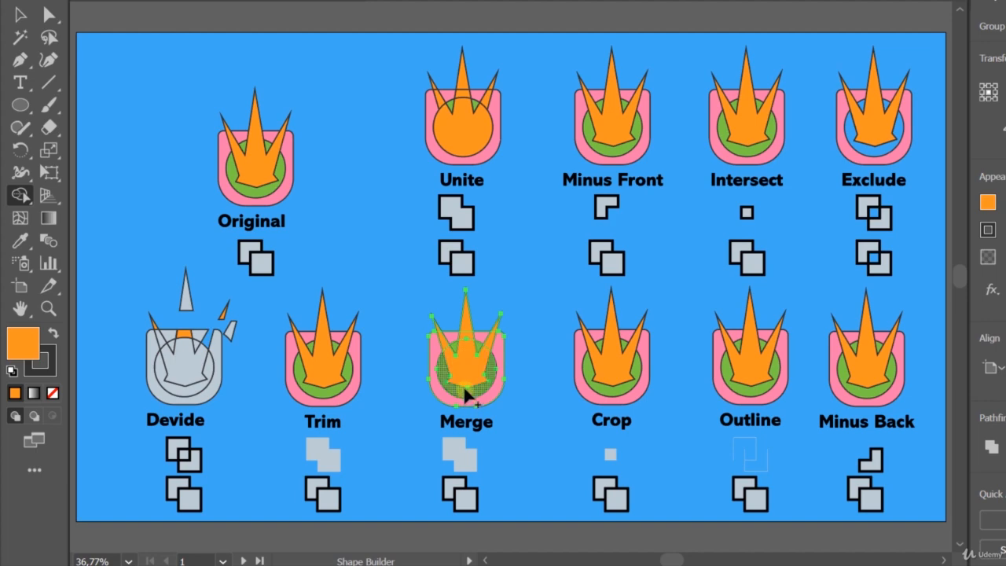
scroll(469, 378, up, 4)
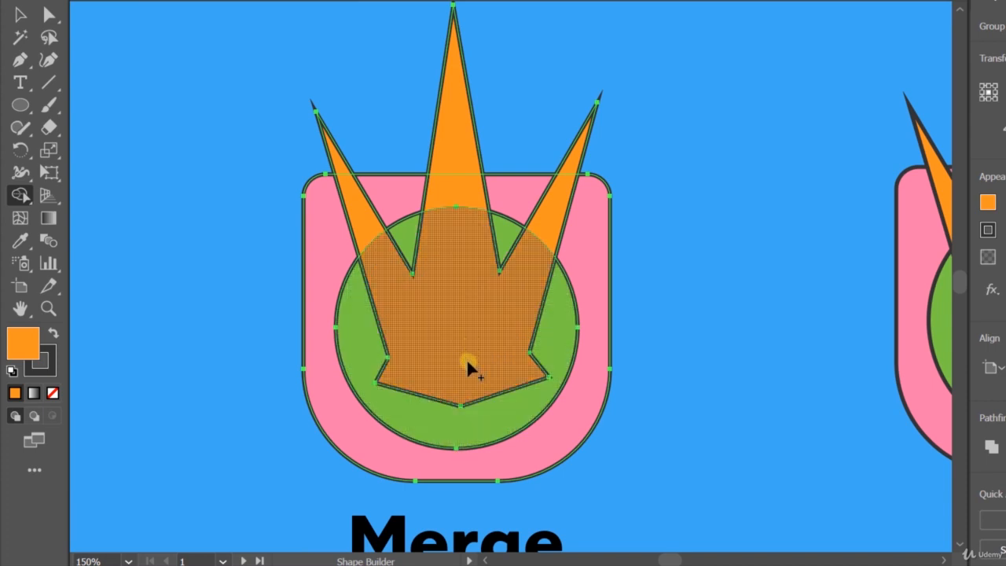
drag(468, 370, 471, 378)
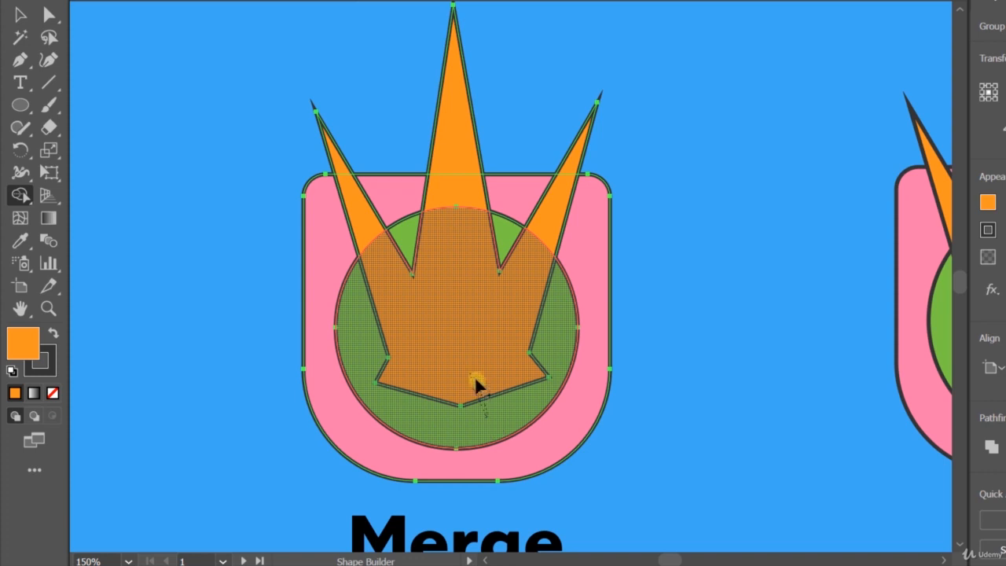
drag(506, 376, 510, 388)
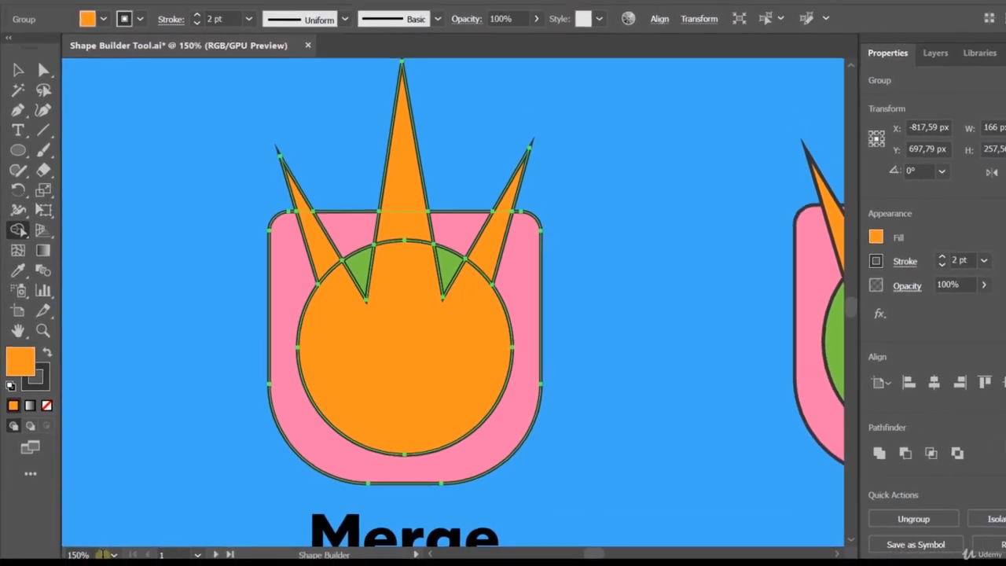
Return to the full artboard view and open the Eyedropper tool's options.
click(114, 554)
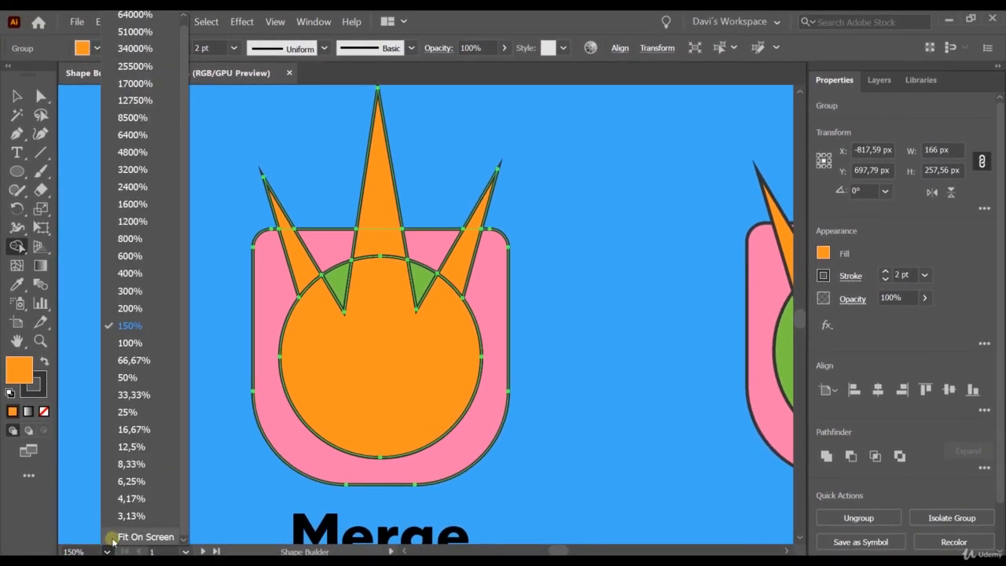
click(125, 534)
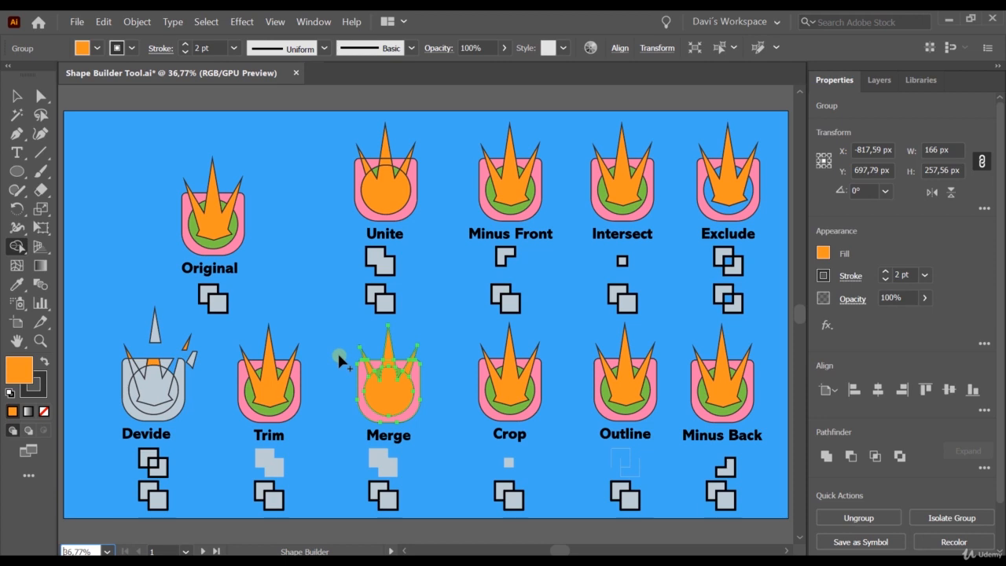
drag(340, 360, 360, 379)
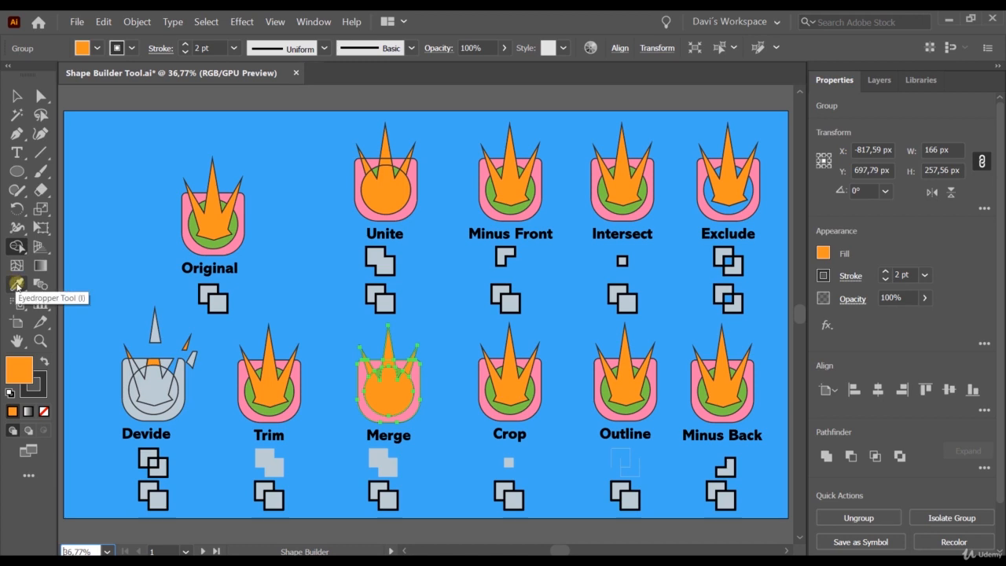
double_click(17, 284)
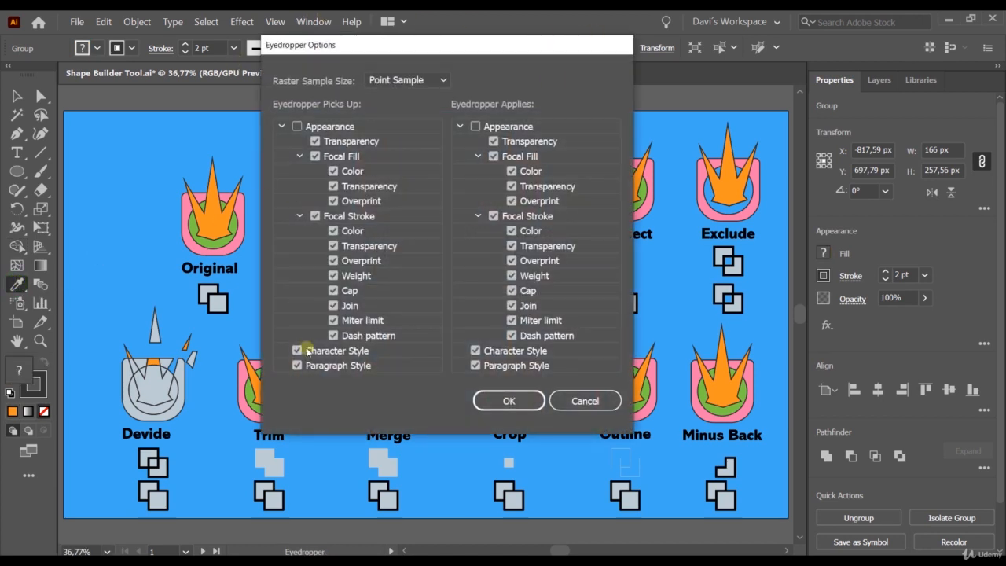